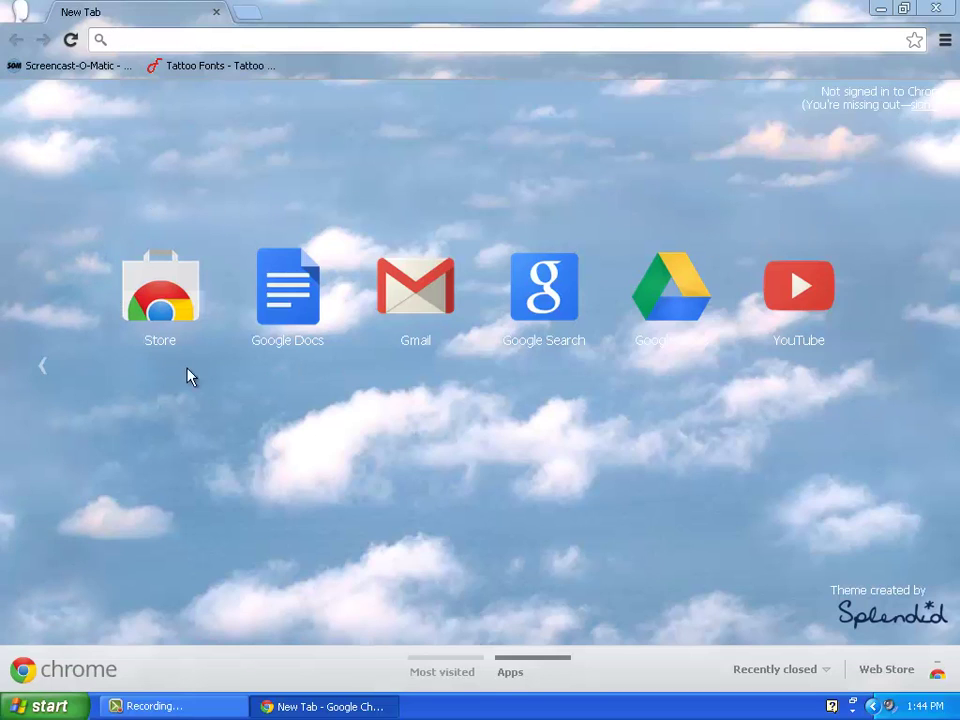
# Launch Google Drive from the Google Drive app icon on Chrome's New Tab page.
pyautogui.click(651, 305)
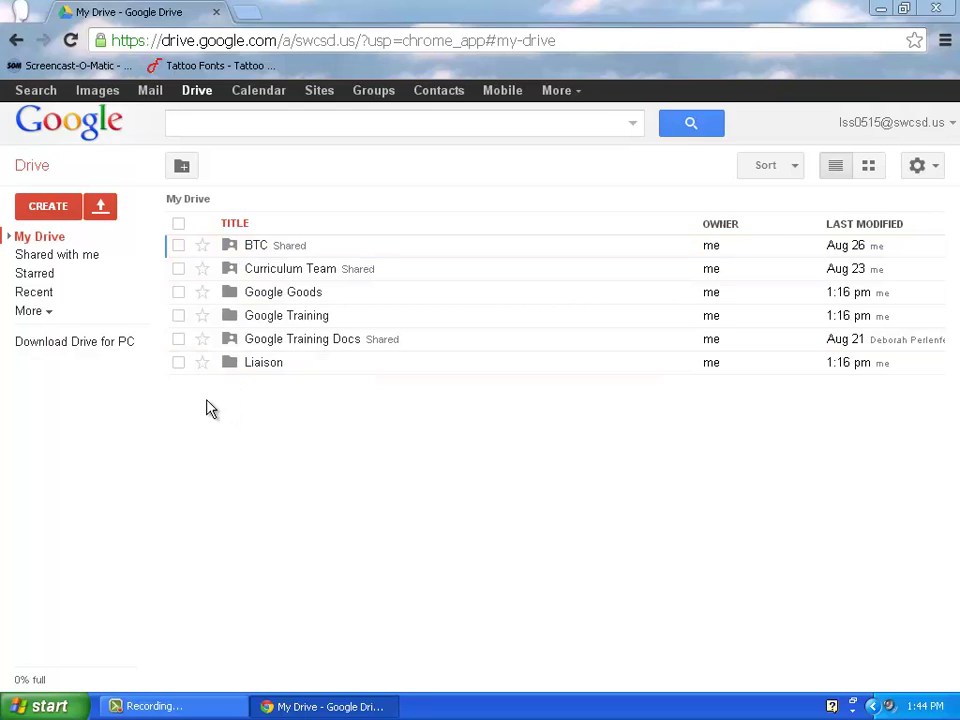
# Make a new My Drive folder called 'Test & Quiz'.
pyautogui.click(63, 212)
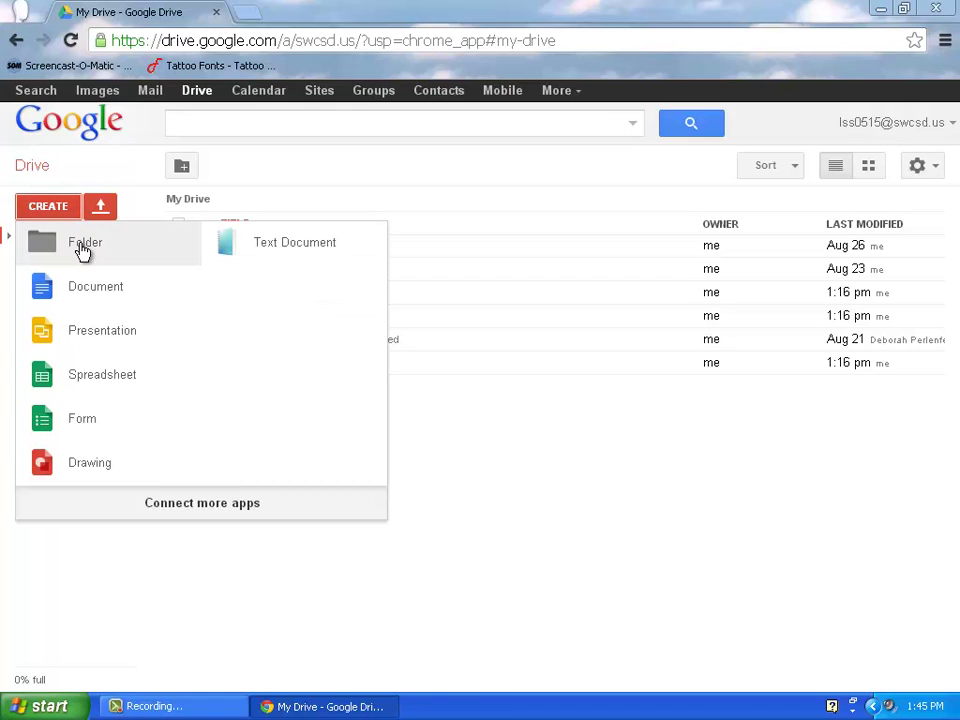
pyautogui.click(83, 246)
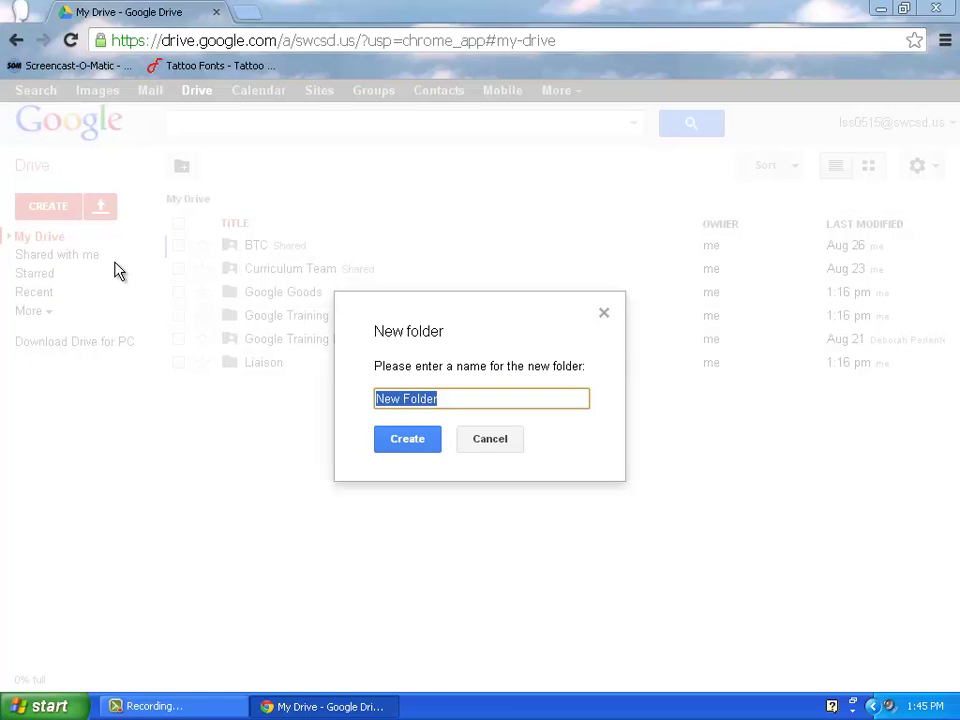
pyautogui.write('Test')
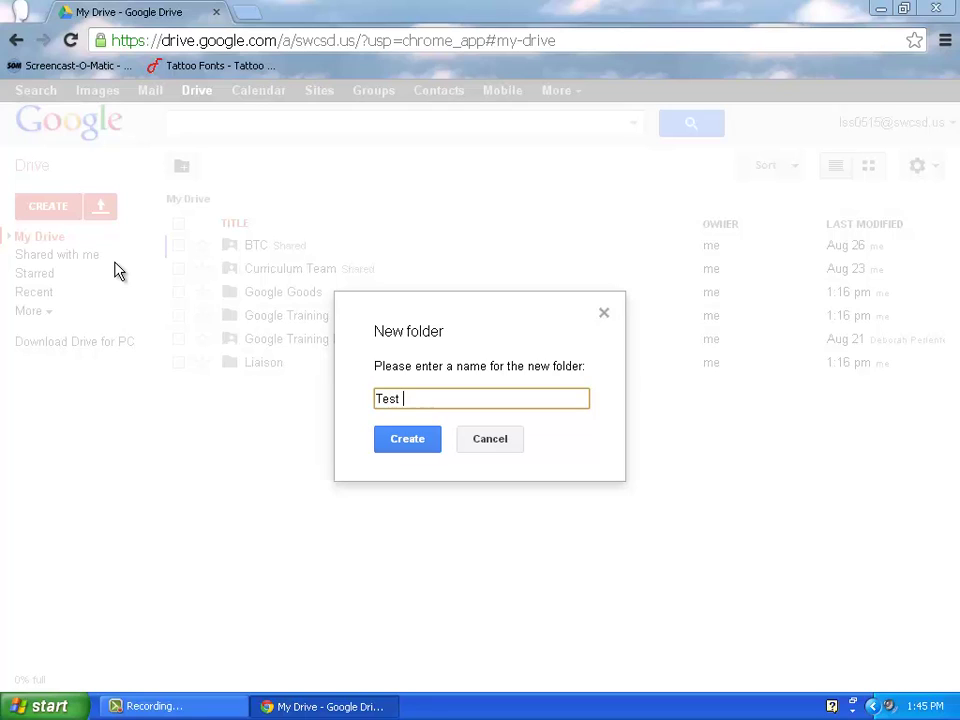
pyautogui.write(' & Quiz')
pyautogui.click(428, 446)
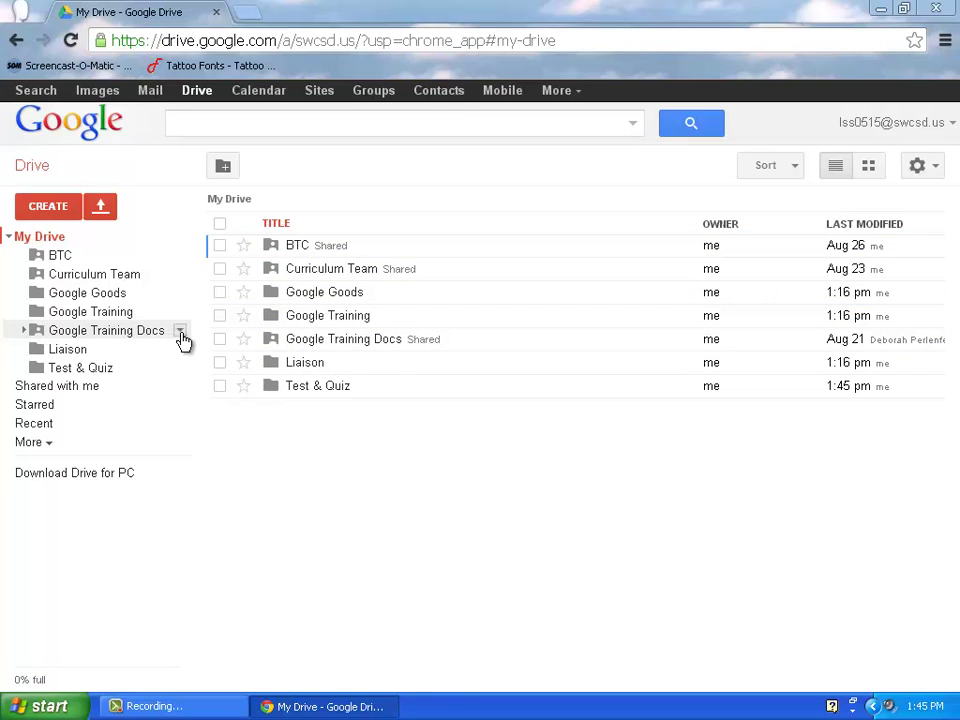
# Invite a colleague to the Google Training Docs folder with Can view access and save sharing.
pyautogui.click(181, 335)
pyautogui.moveTo(205, 457)
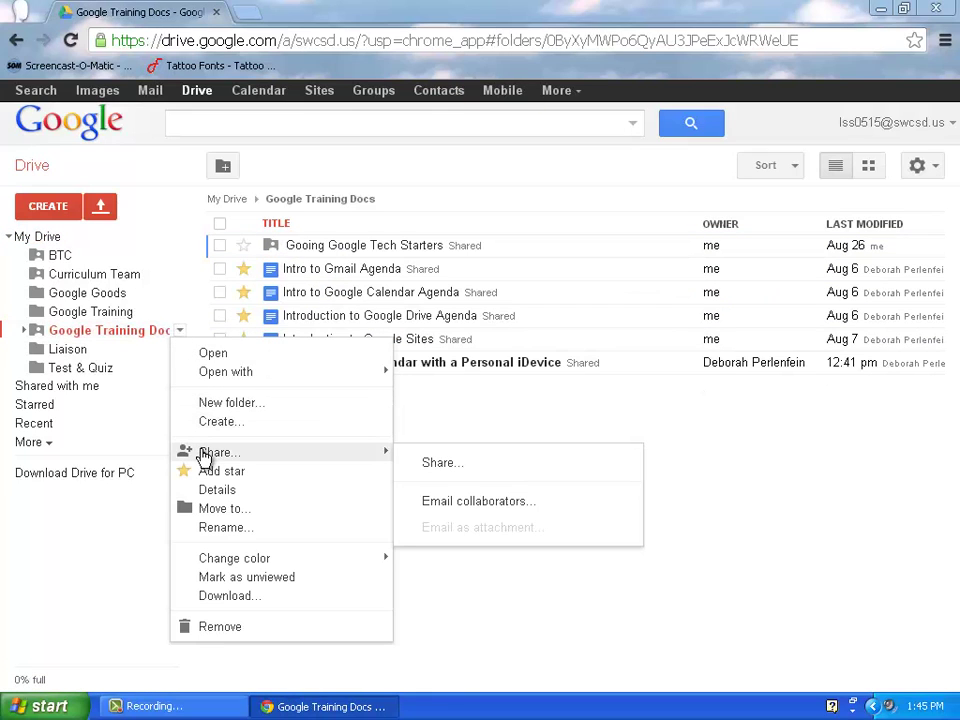
pyautogui.click(437, 463)
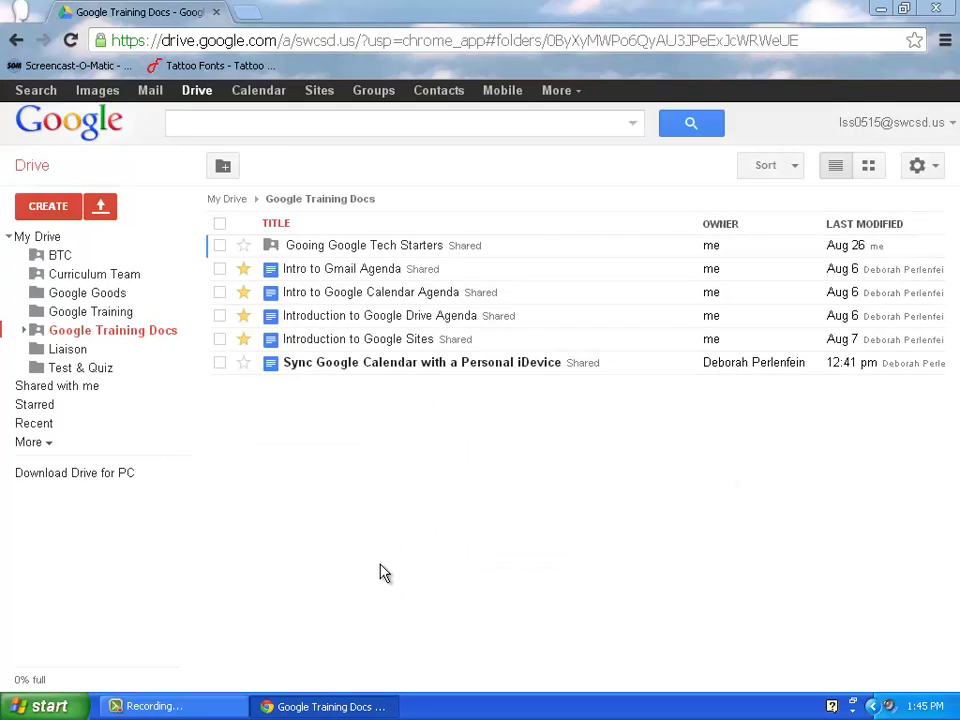
pyautogui.click(323, 535)
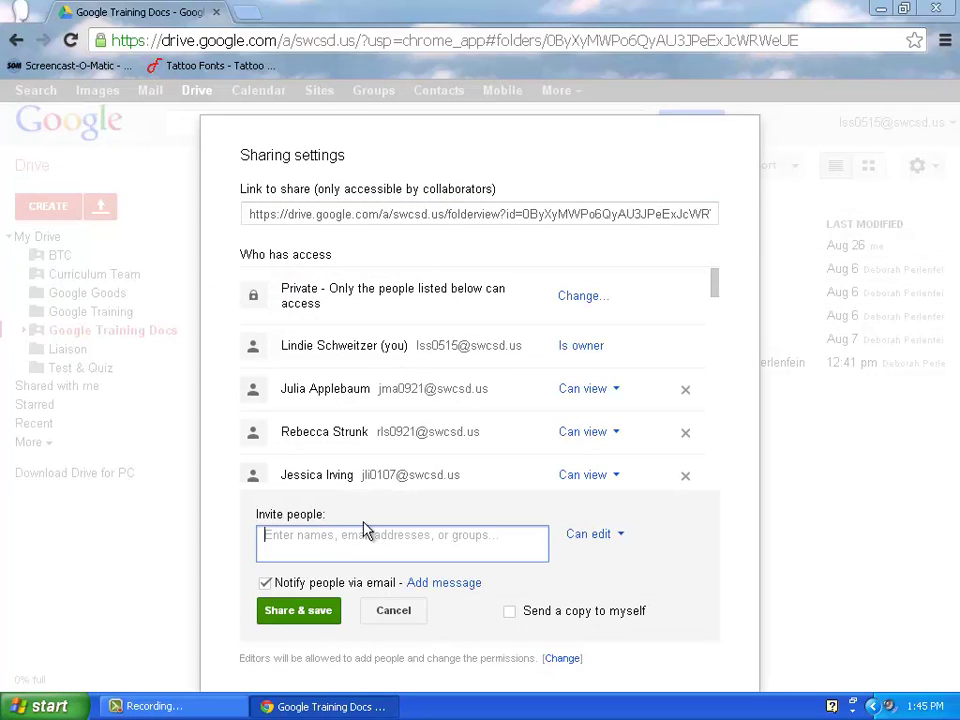
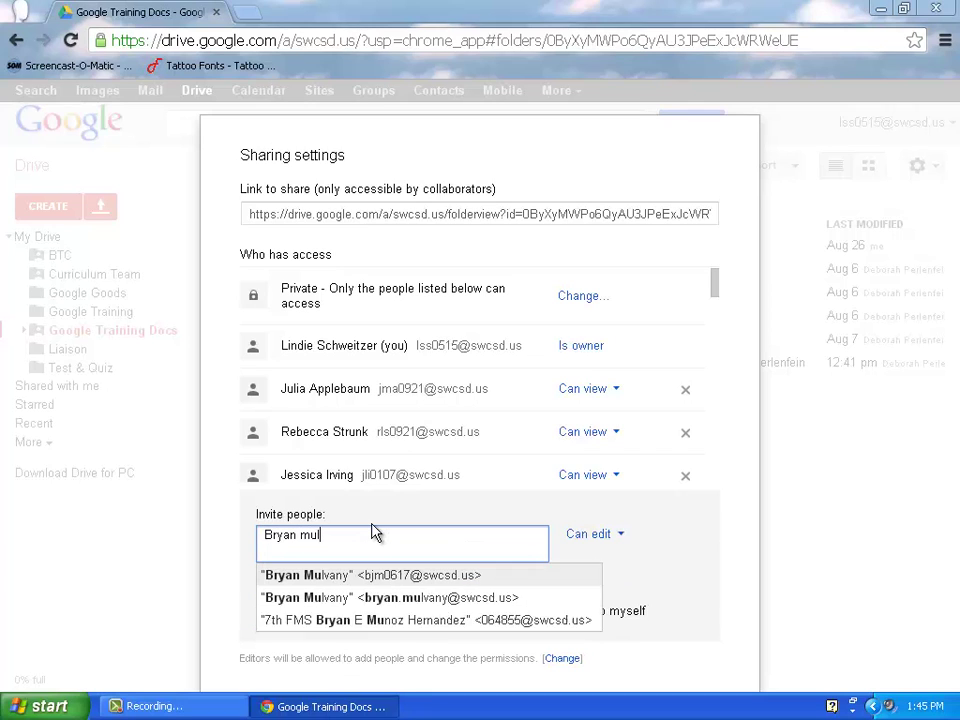
pyautogui.click(360, 583)
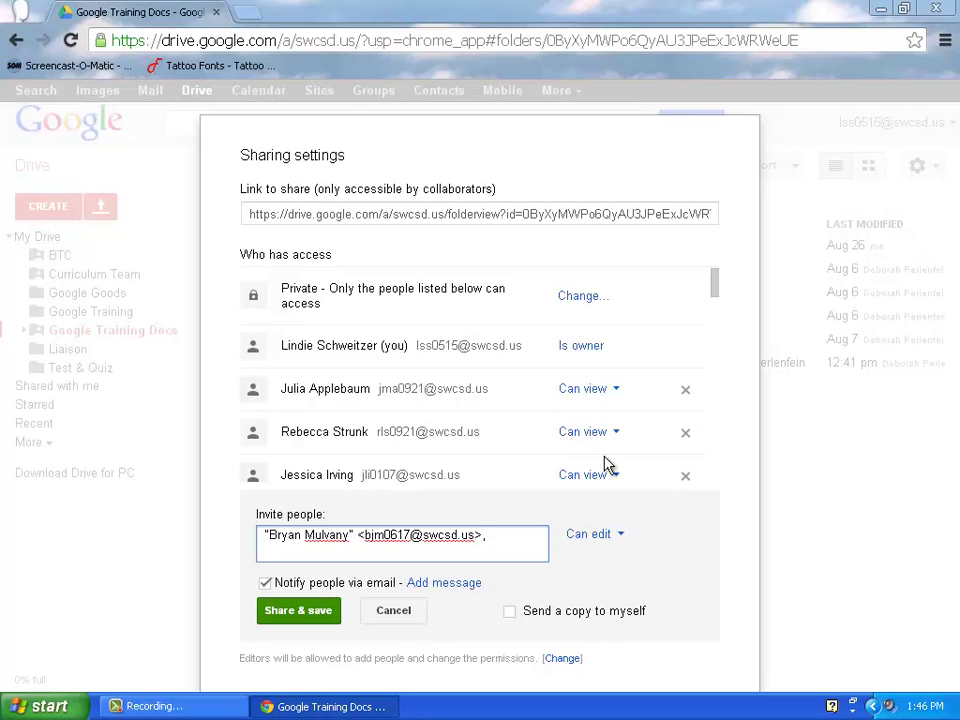
pyautogui.click(621, 540)
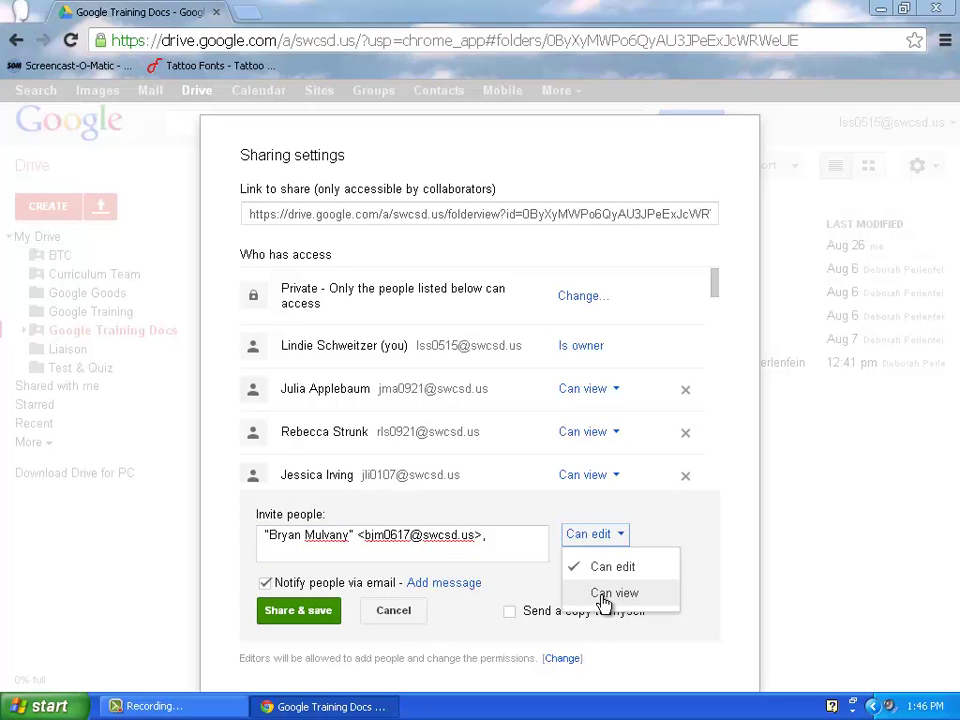
pyautogui.click(612, 594)
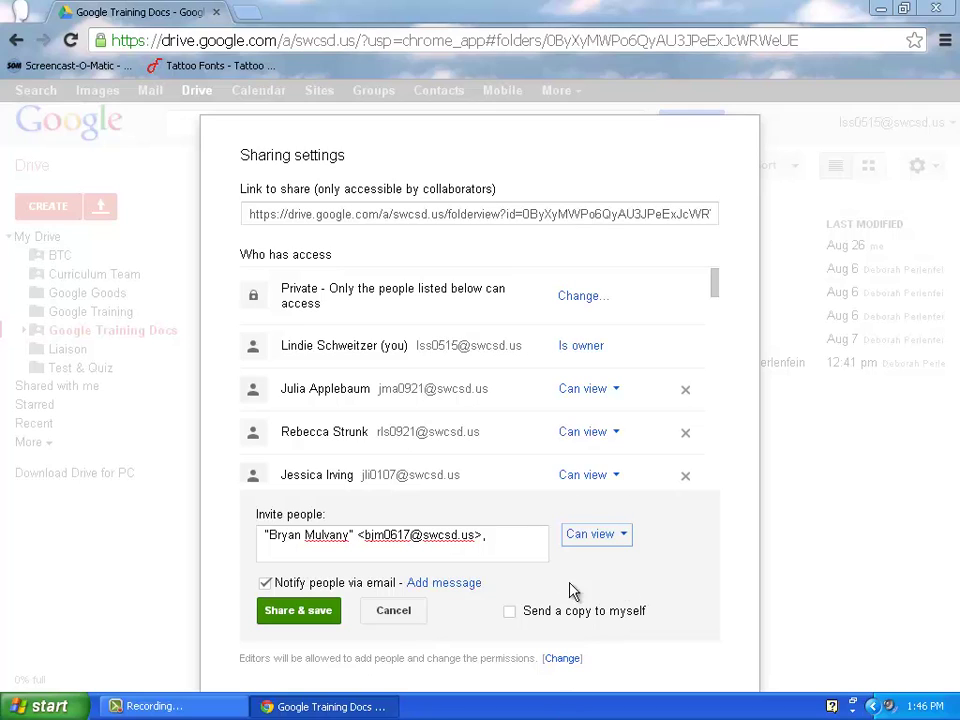
pyautogui.click(308, 612)
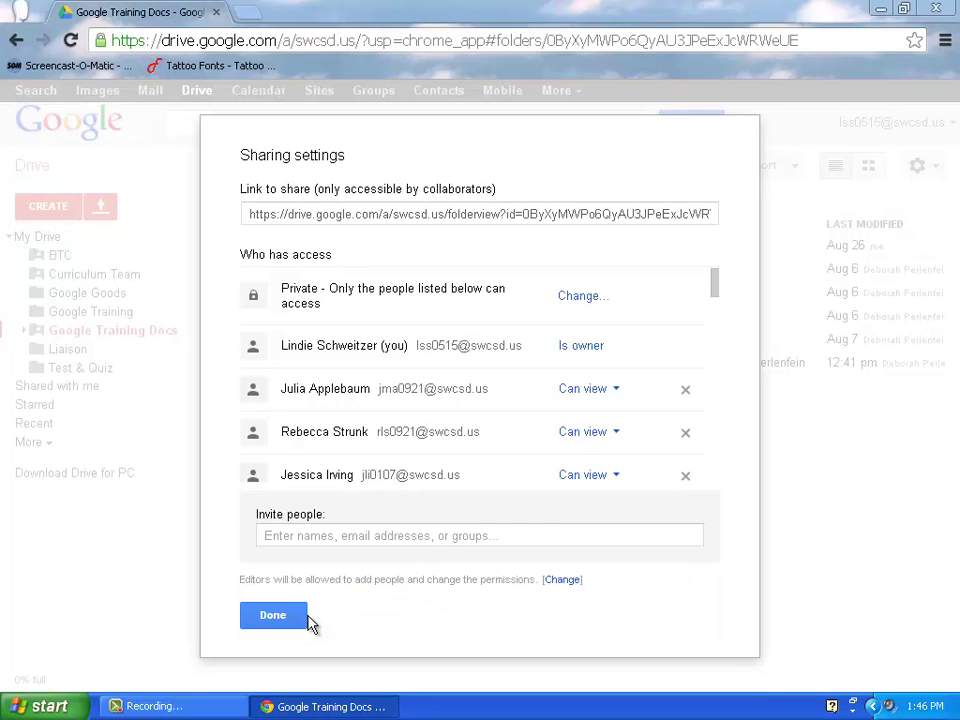
pyautogui.click(298, 619)
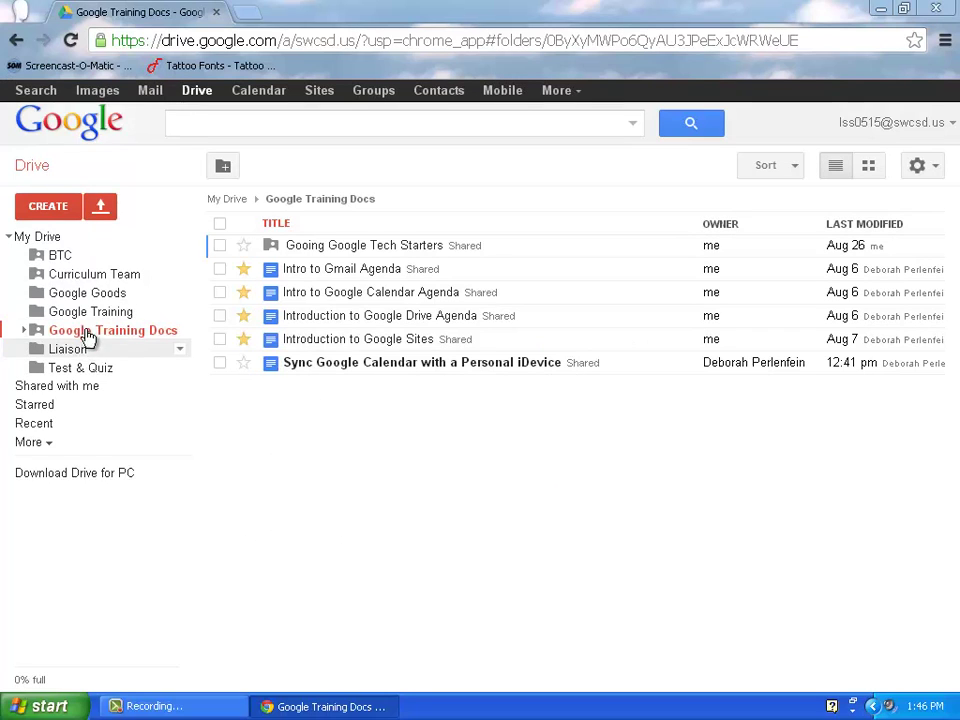
# From the top level of My Drive, create a new blank Google Doc.
pyautogui.click(44, 241)
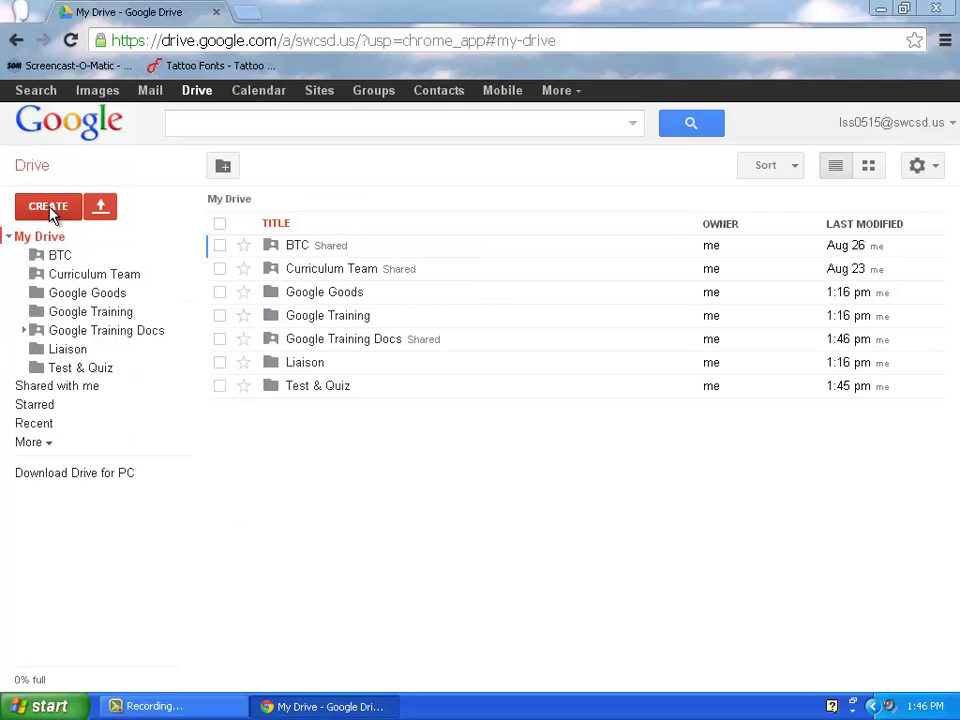
pyautogui.click(50, 212)
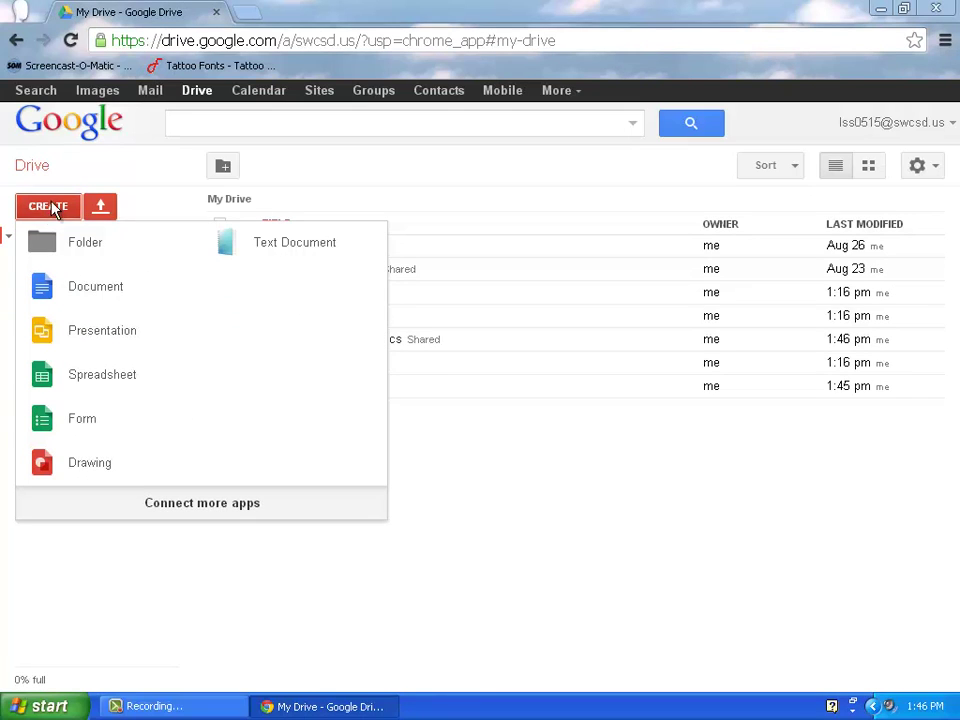
pyautogui.click(88, 294)
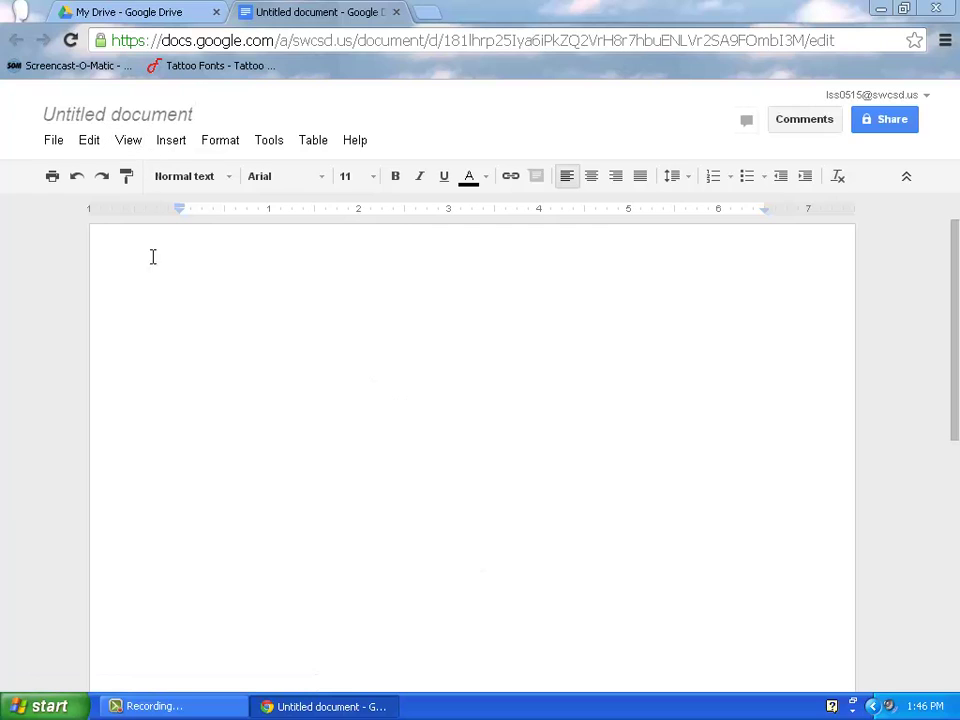
# Replace the title 'Untitled document' with 'Test #1'.
pyautogui.click(145, 118)
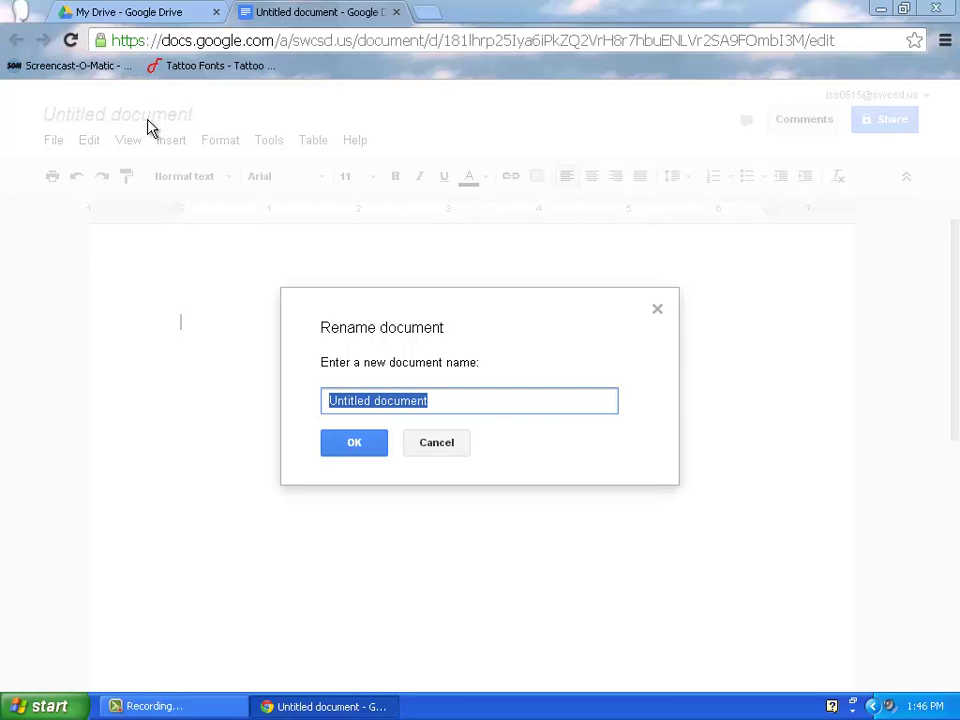
pyautogui.press('BackSpace')
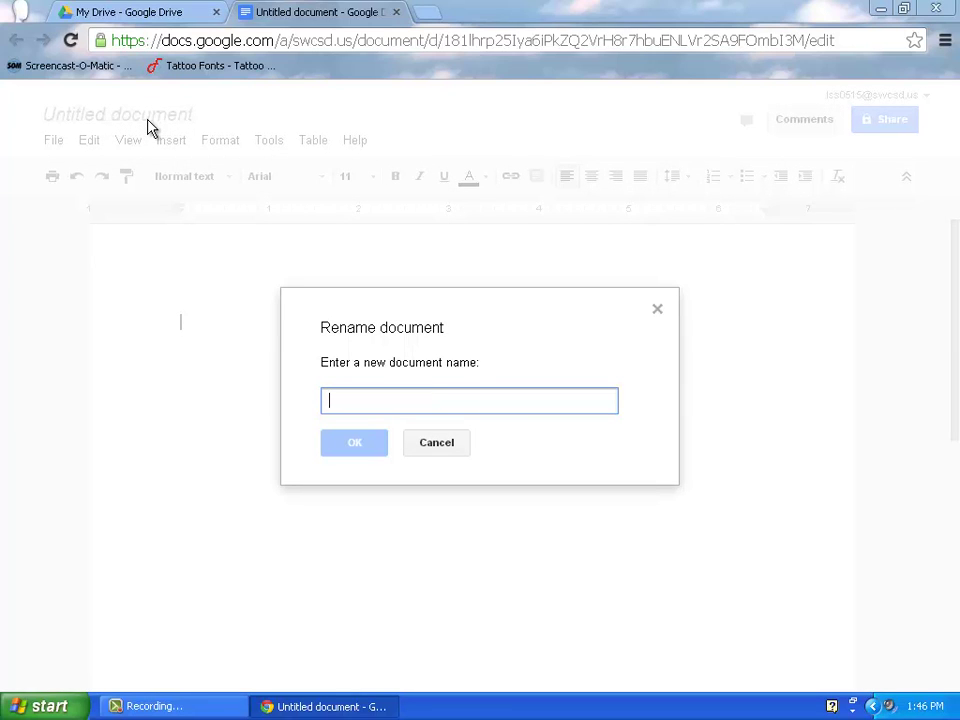
pyautogui.write('Te')
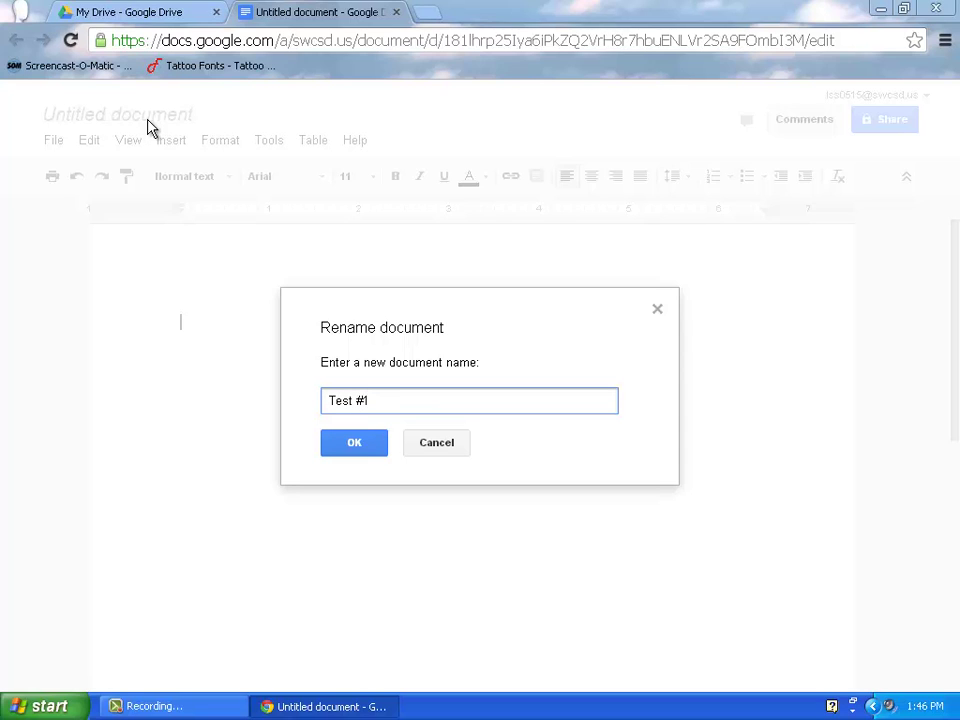
pyautogui.write('st #1')
pyautogui.click(356, 446)
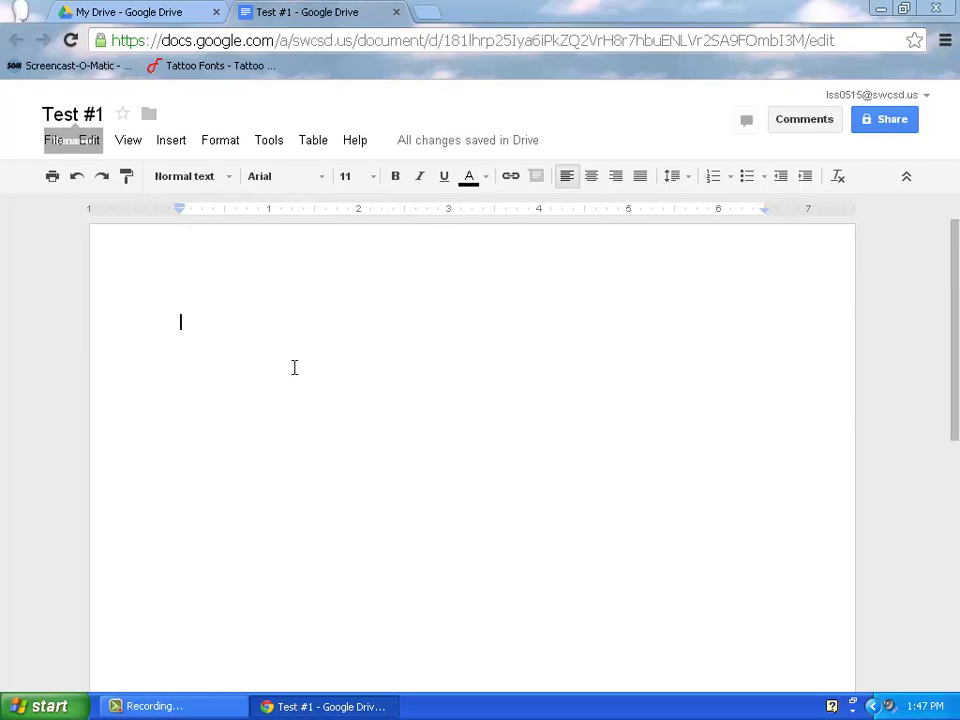
# Type the first line 'Start Typing ...', removing the stray characters.
pyautogui.write('s')
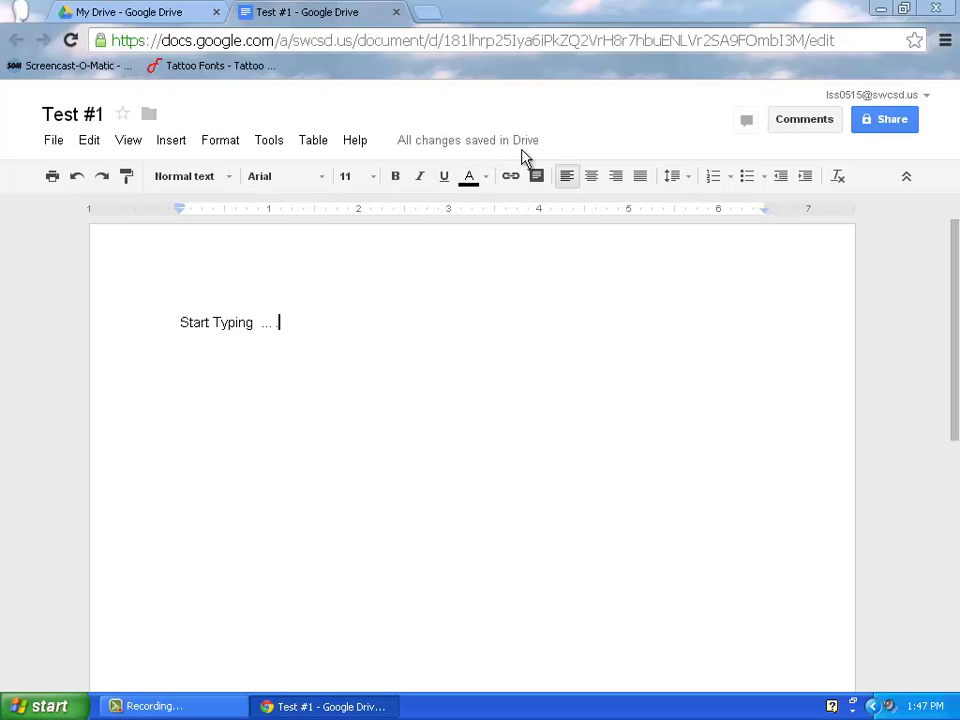
pyautogui.write('cccccc')
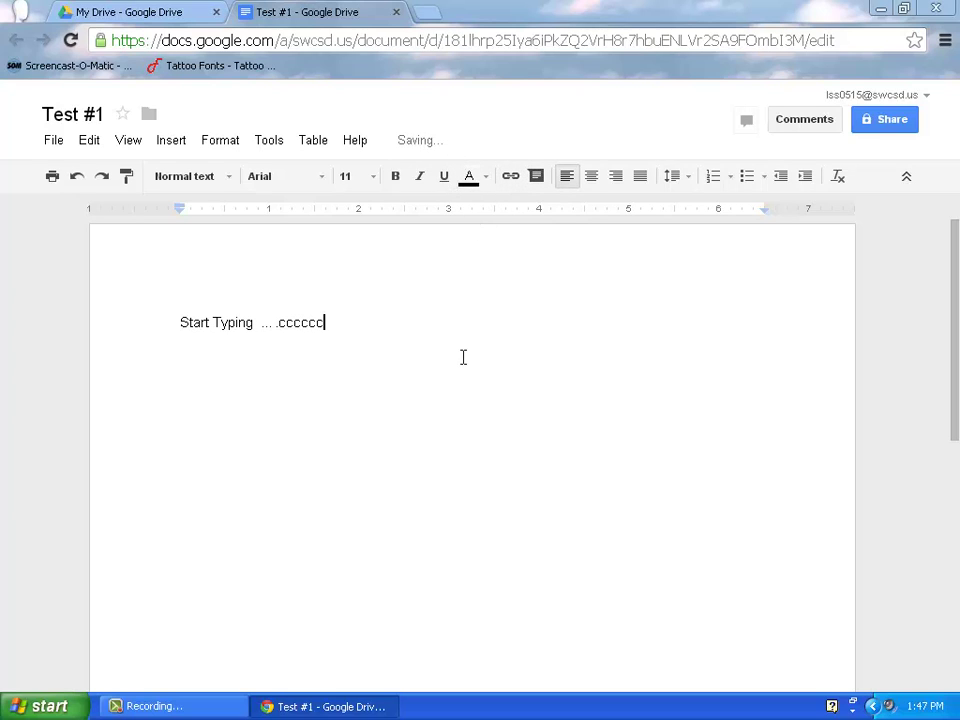
pyautogui.press('BackSpace')
pyautogui.press('BackSpace')
pyautogui.press('BackSpace')
pyautogui.press('BackSpace')
pyautogui.press('BackSpace')
pyautogui.press('BackSpace')
pyautogui.press('BackSpace')
pyautogui.click(50, 144)
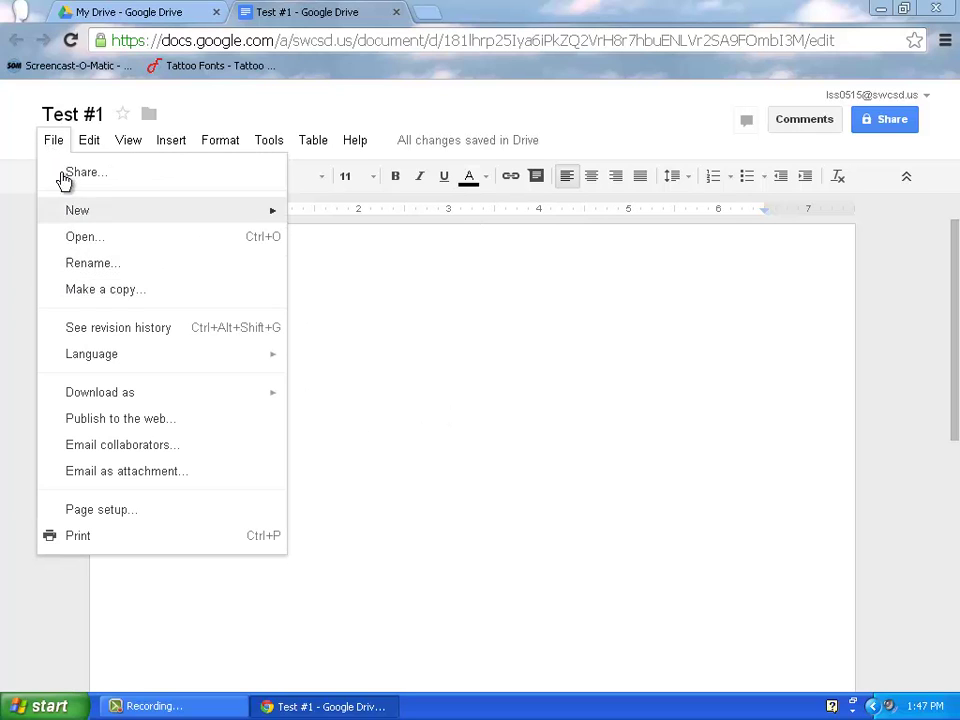
pyautogui.click(505, 390)
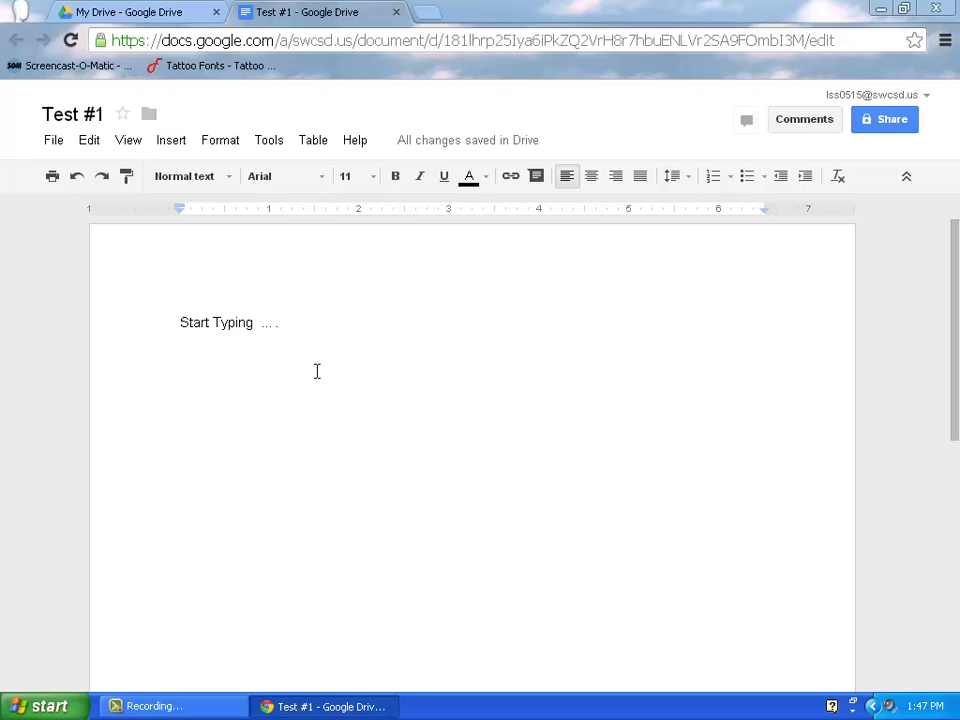
pyautogui.press('BackSpace')
# Add a second line 'Peer Editing' and select the word 'Editing'.
pyautogui.press('Return')
pyautogui.write('Pe')
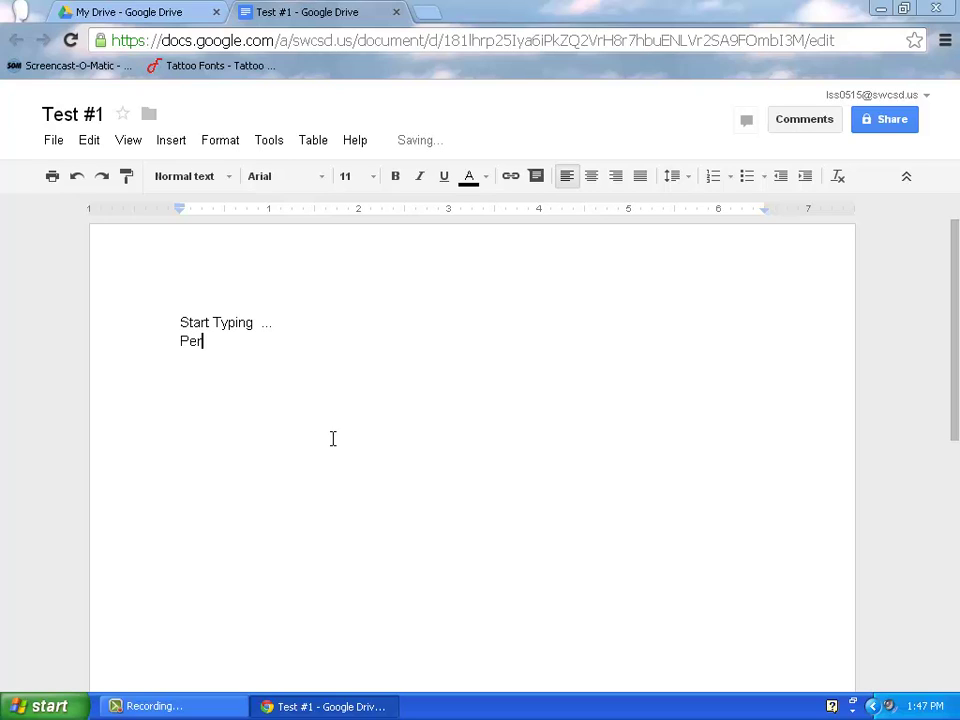
pyautogui.write('er Editing')
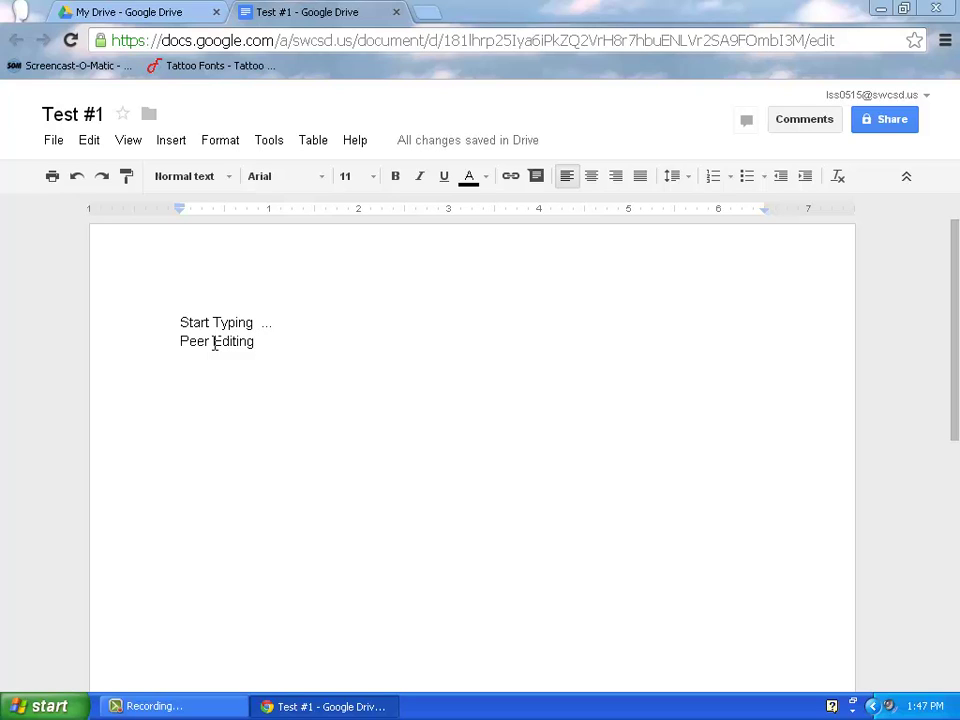
pyautogui.moveTo(213, 343); pyautogui.dragTo(252, 343)
# Post the comment 'Do you need help with this section??' on the selected word 'Editing'.
pyautogui.click(806, 121)
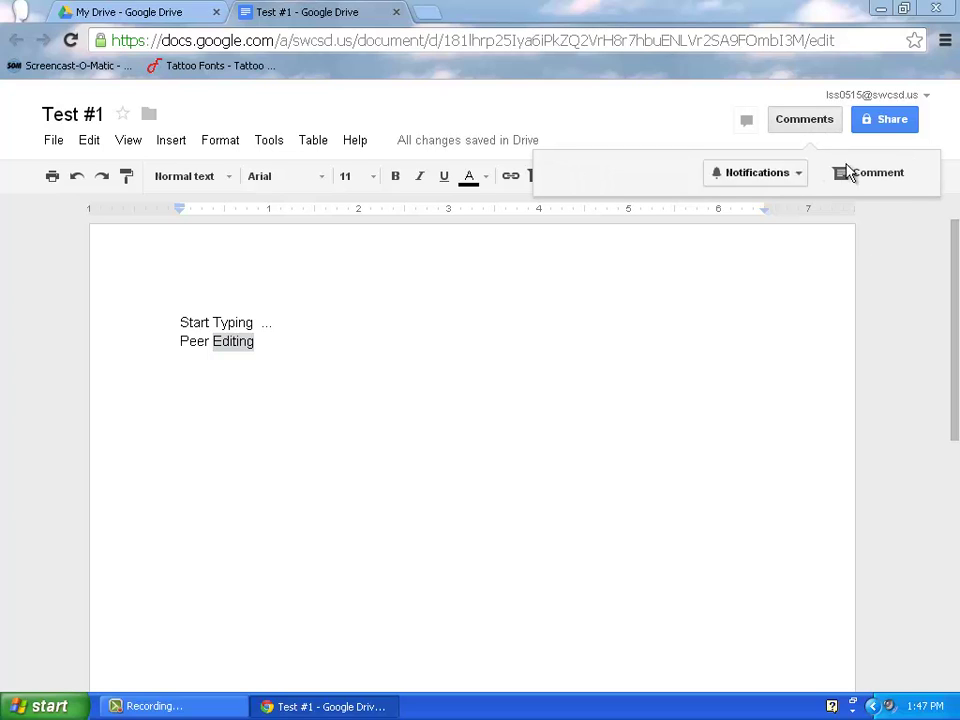
pyautogui.click(859, 174)
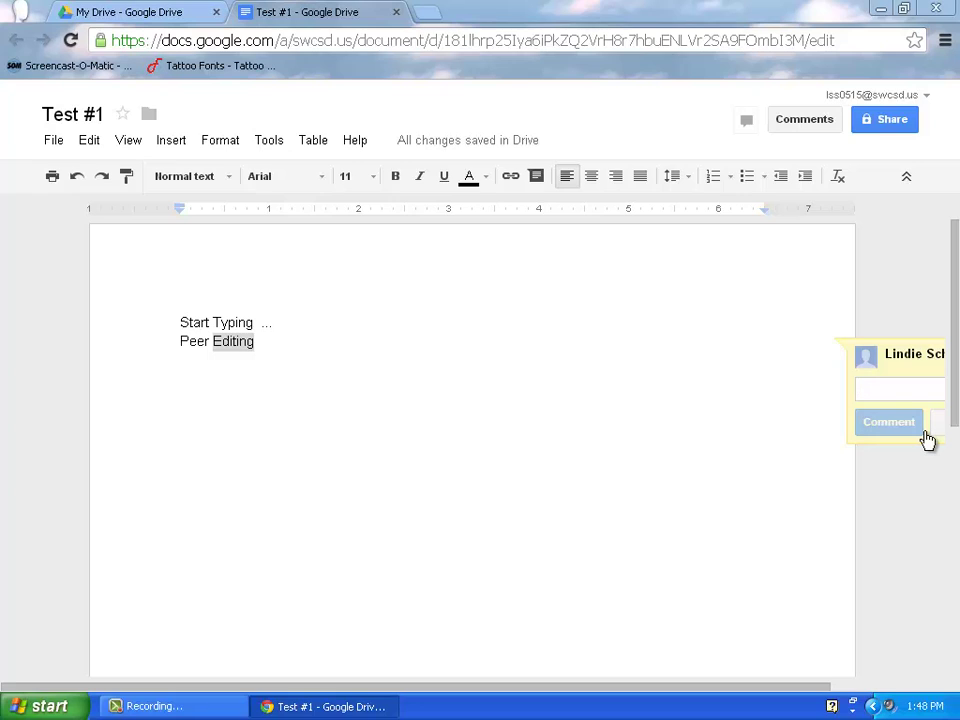
pyautogui.write('Do you')
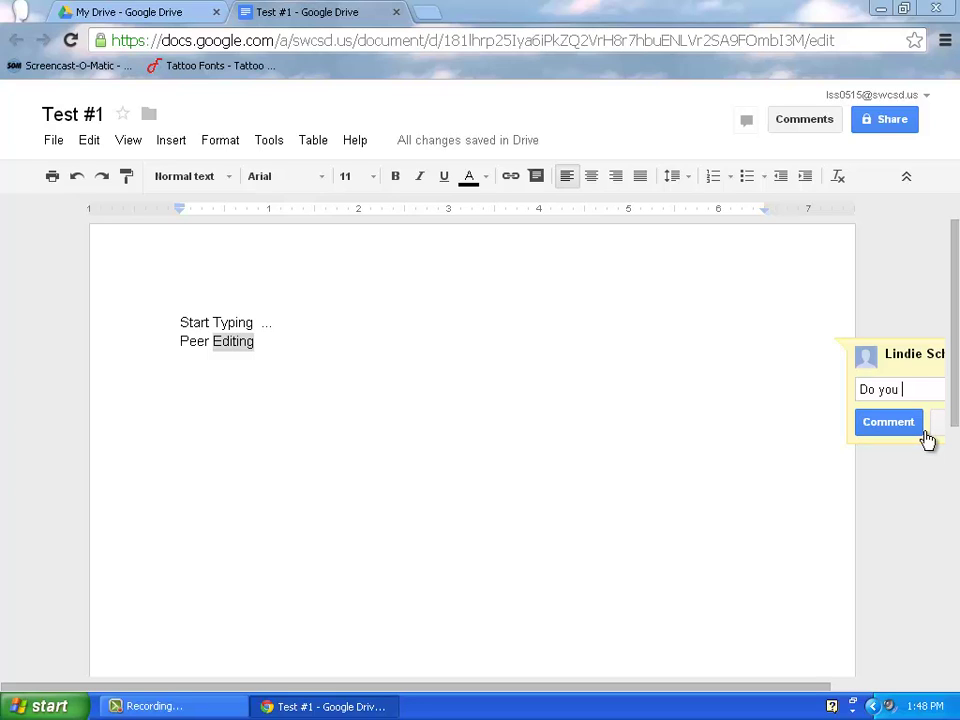
pyautogui.write(' need helkp')
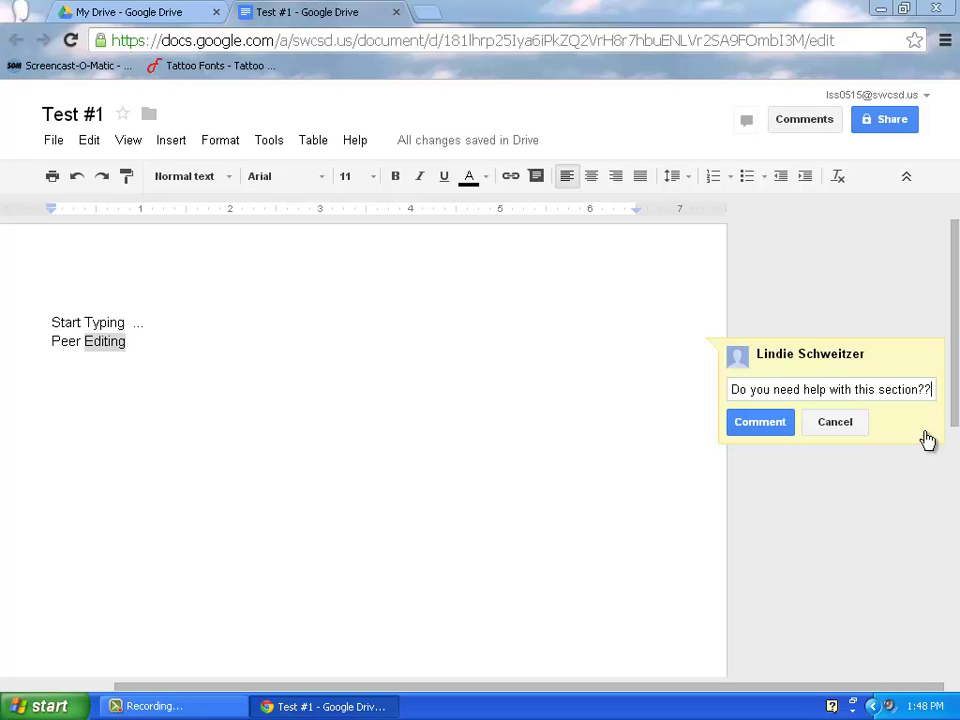
pyautogui.click(782, 428)
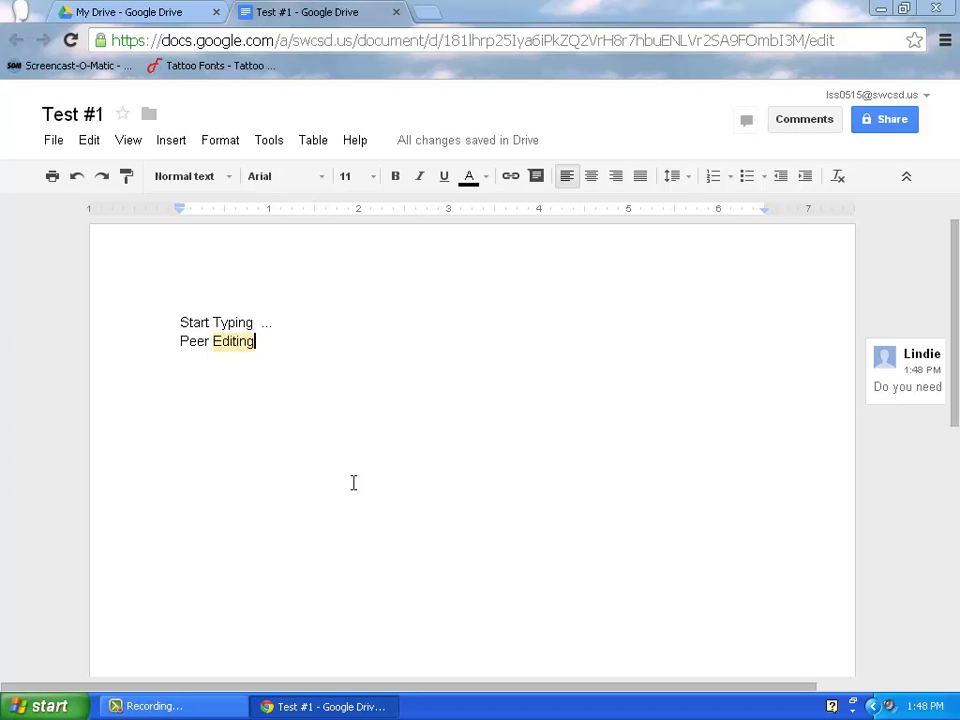
# Insert empty lines beneath the 'Peer Editing' line.
pyautogui.click(234, 343)
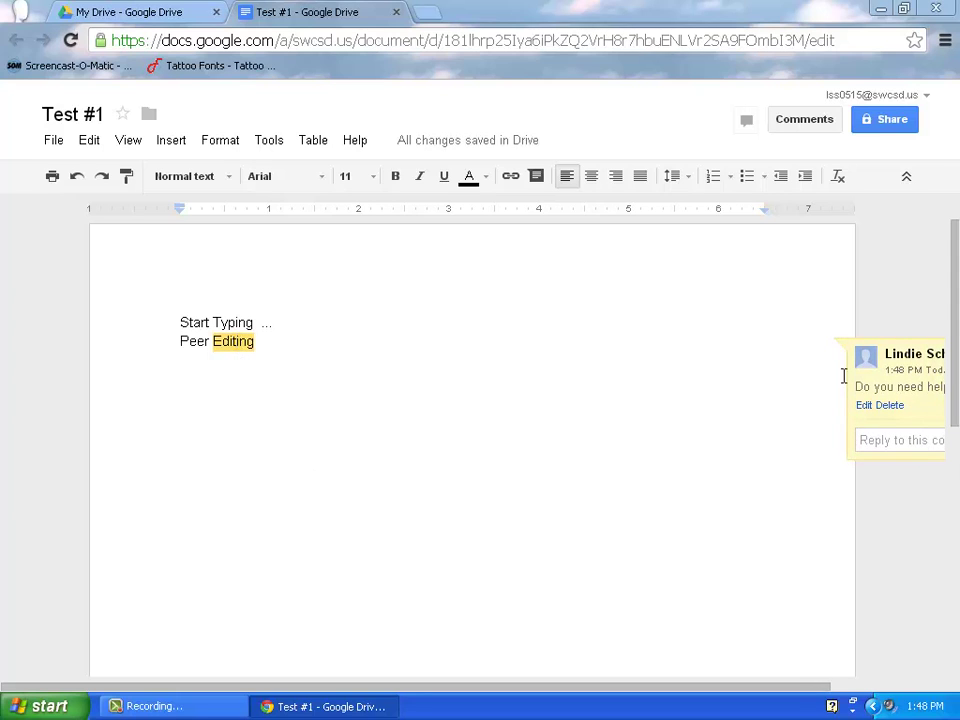
pyautogui.moveTo(823, 689); pyautogui.dragTo(793, 692)
pyautogui.press('End')
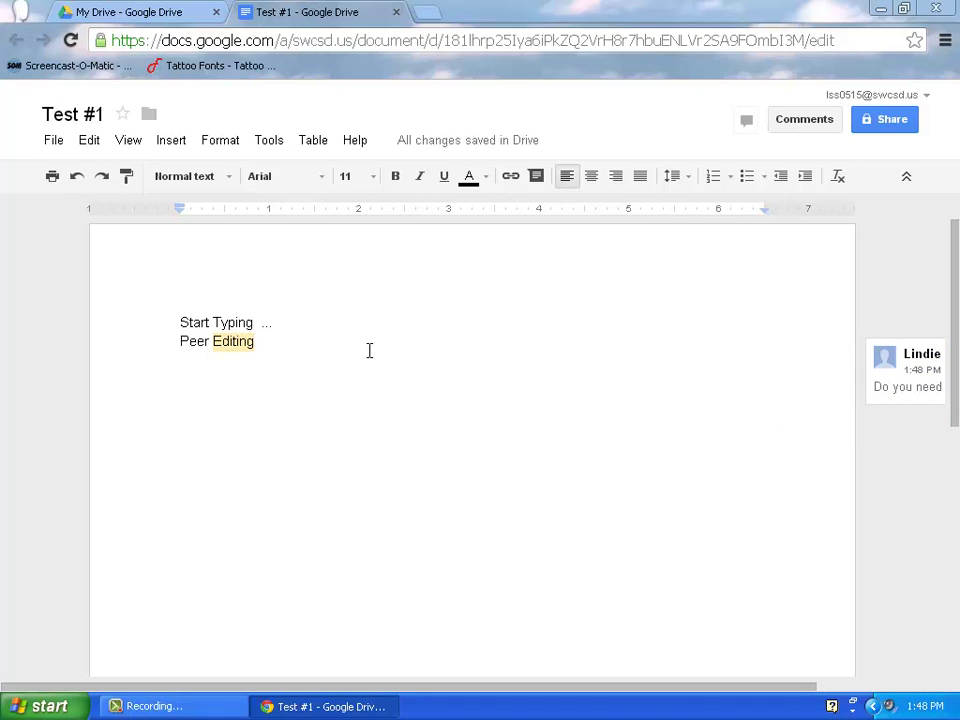
pyautogui.press('Return')
pyautogui.press('Return')
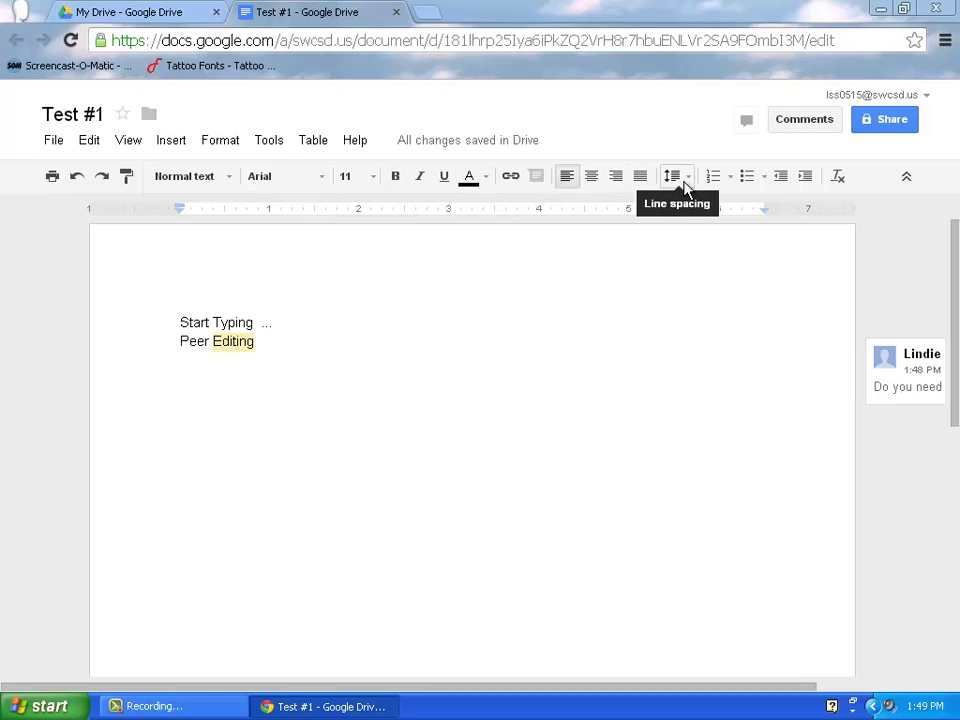
# Format the 'Start Typing ...' line as Comic Sans MS, size 18, underlined, orange.
pyautogui.click(180, 341)
pyautogui.moveTo(180, 317); pyautogui.dragTo(300, 317)
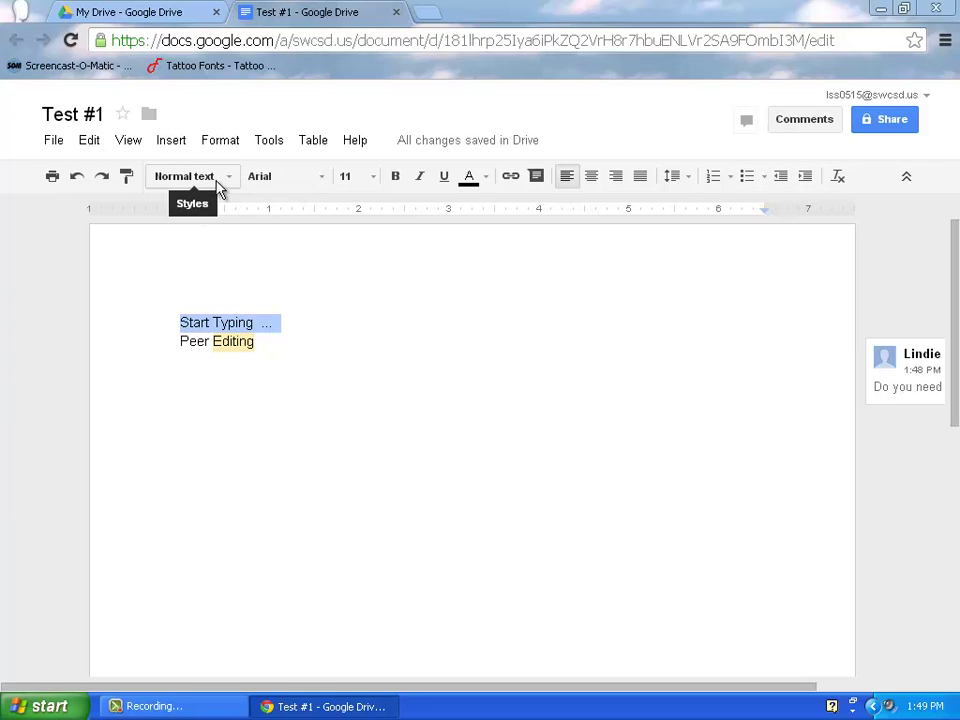
pyautogui.click(274, 184)
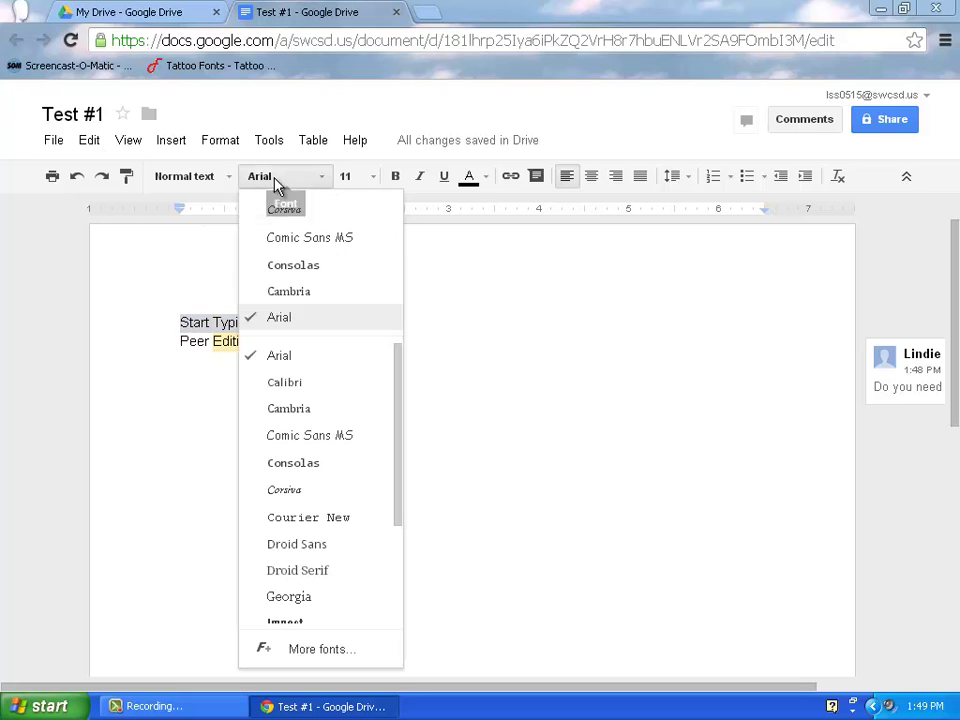
pyautogui.click(285, 238)
pyautogui.click(367, 178)
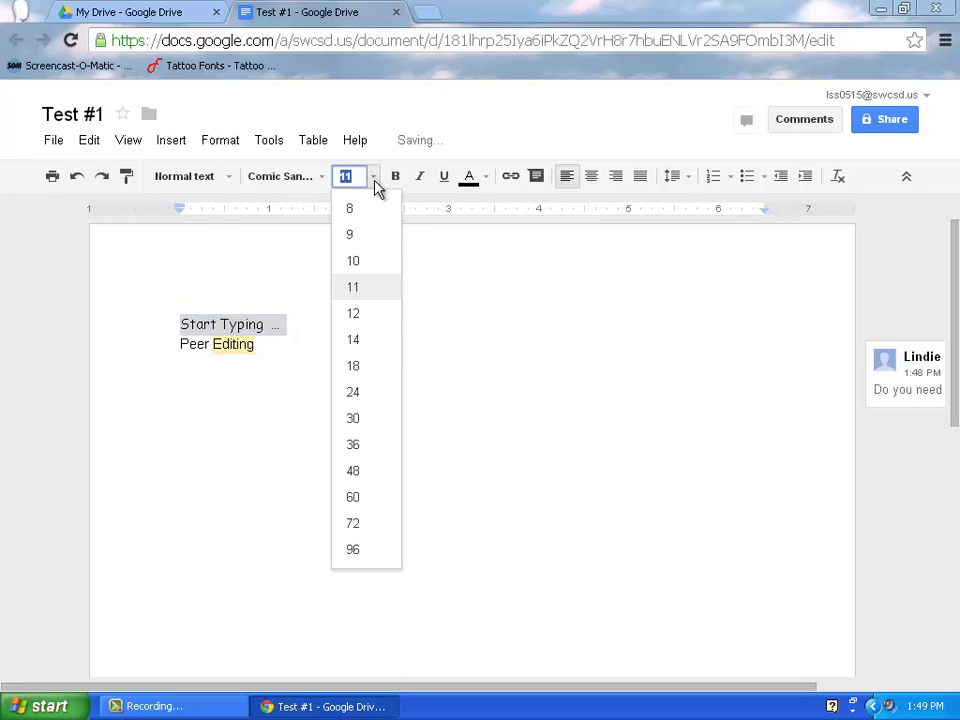
pyautogui.click(352, 368)
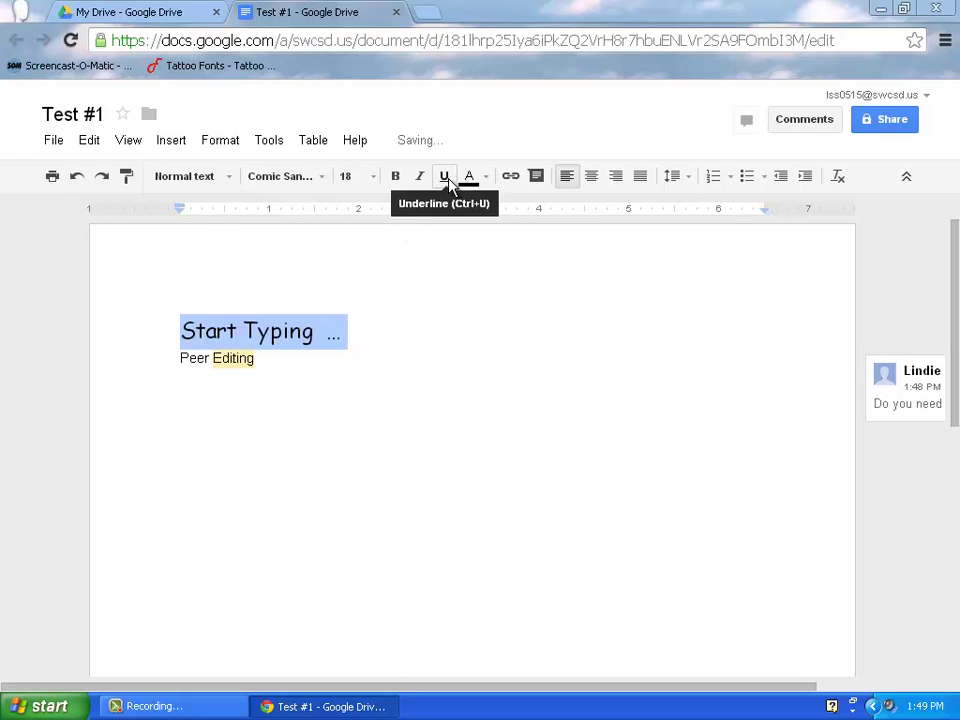
pyautogui.click(446, 180)
pyautogui.click(468, 180)
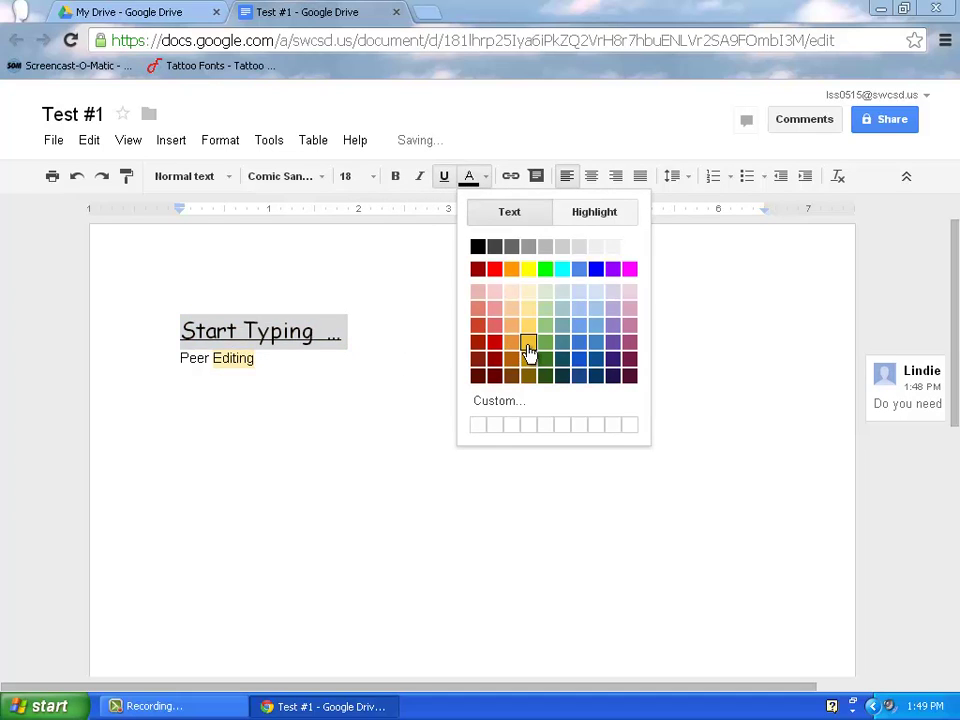
pyautogui.click(527, 356)
# Type filler lines 'hlkjhlkuh' and 'ljhgljkghjkuh' below Peer Editing.
pyautogui.click(287, 429)
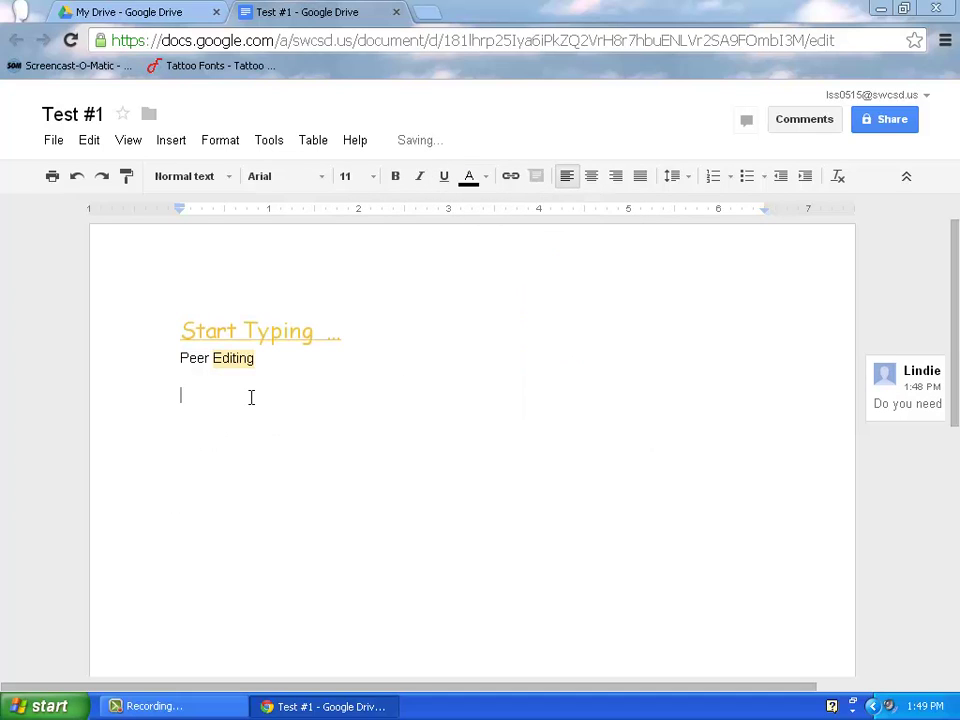
pyautogui.write('hlkjhlkuh')
pyautogui.press('Return')
pyautogui.press('Return')
pyautogui.press('Return')
pyautogui.press('Return')
pyautogui.press('Return')
pyautogui.write('ljhgljkghjkuh')
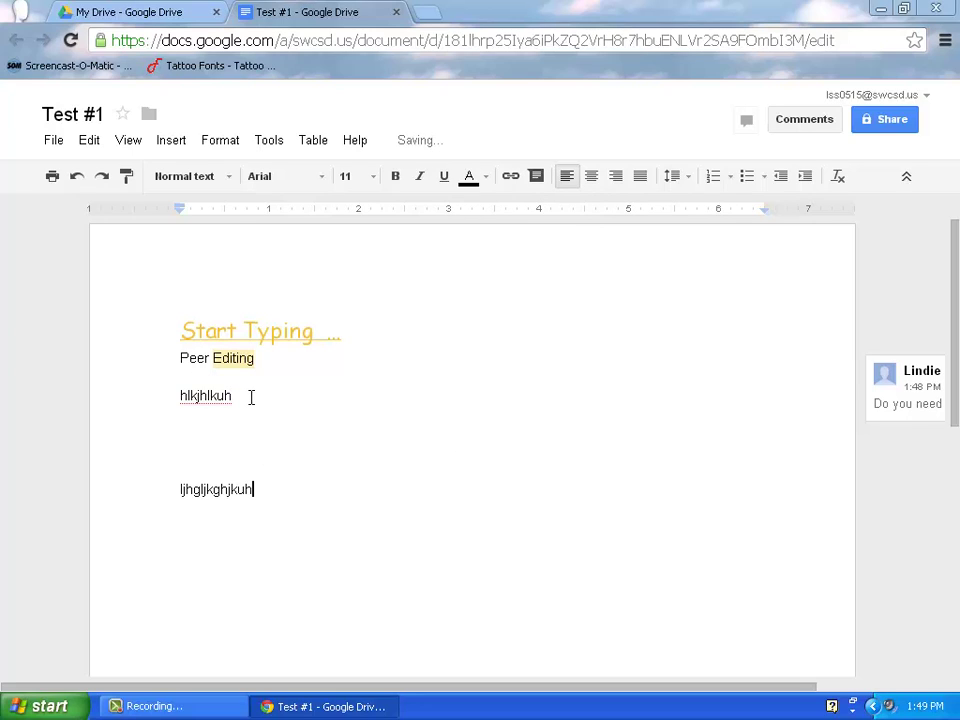
pyautogui.click(276, 331)
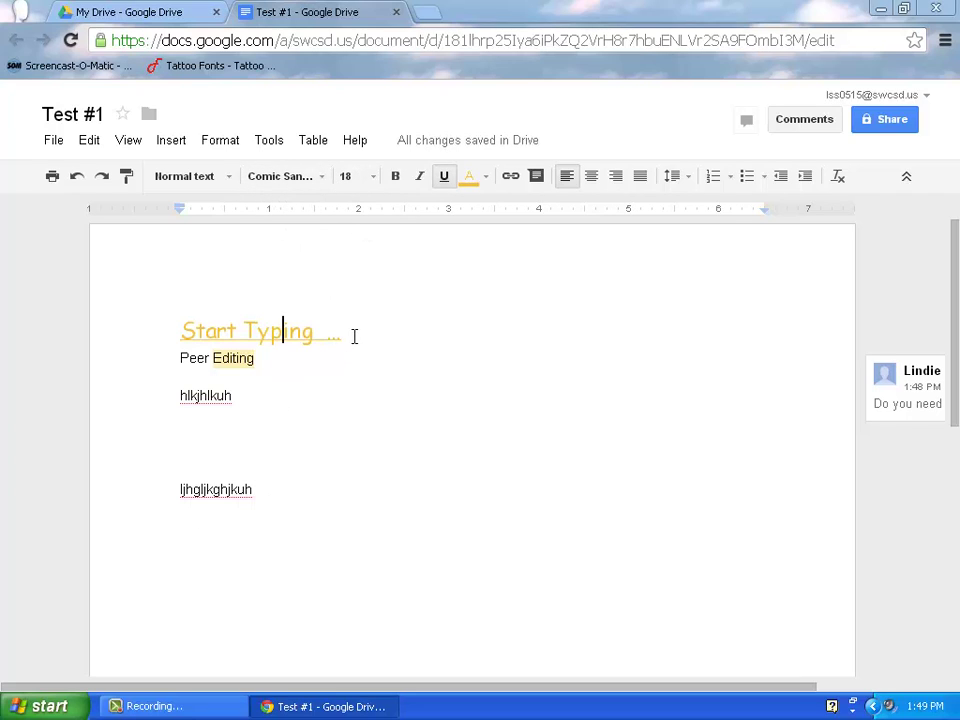
# Copy the heading's formatting onto the second filler line with Paint format.
pyautogui.moveTo(354, 336); pyautogui.dragTo(171, 331)
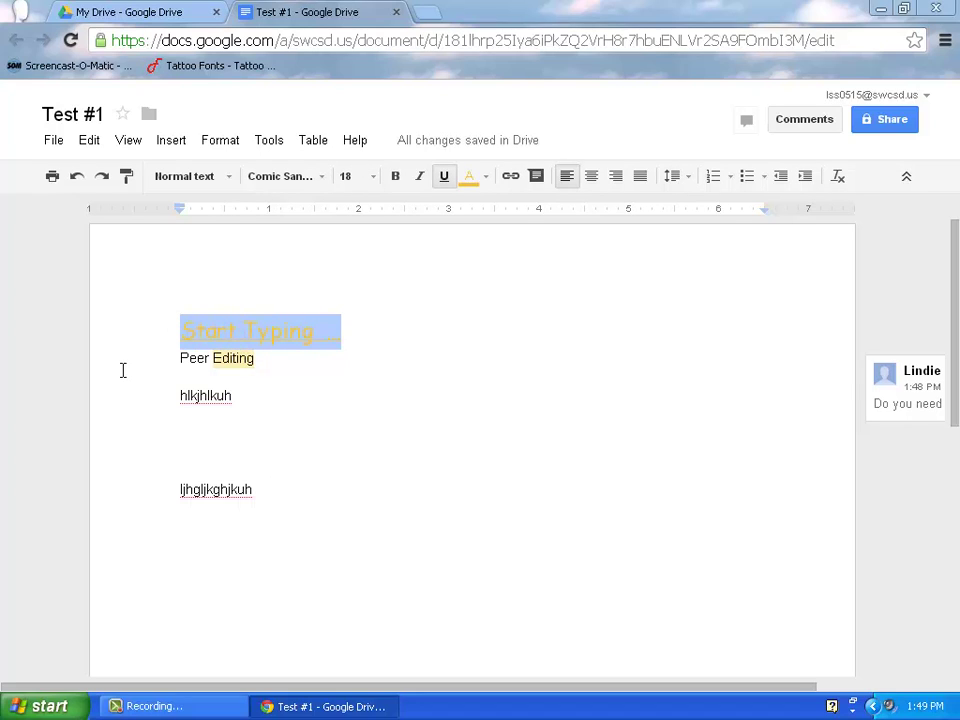
pyautogui.click(126, 180)
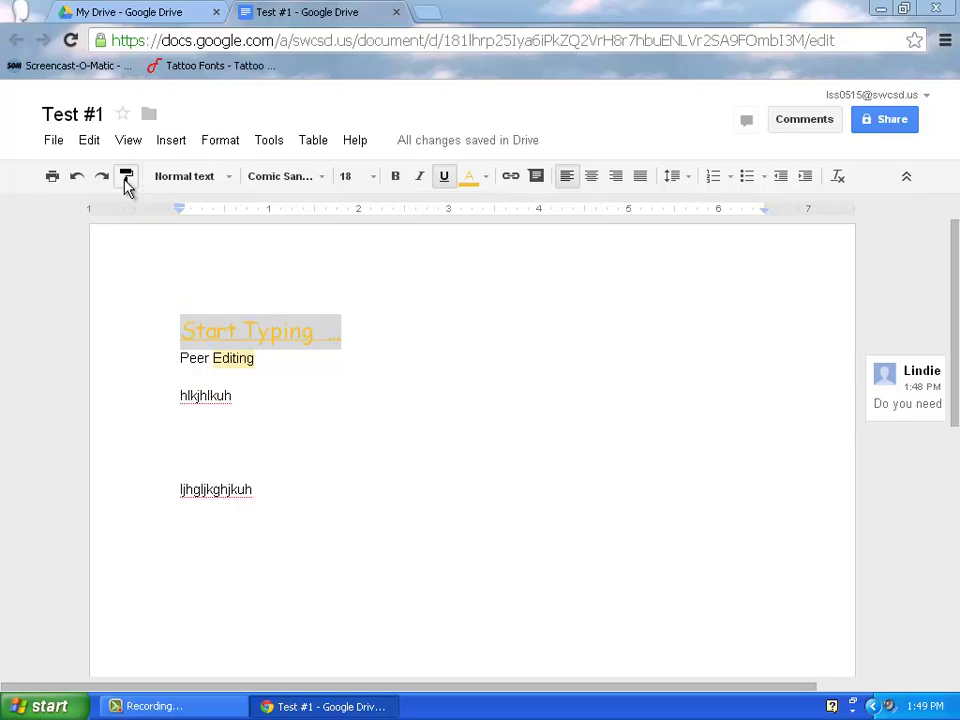
pyautogui.moveTo(267, 489); pyautogui.dragTo(161, 489)
pyautogui.click(223, 589)
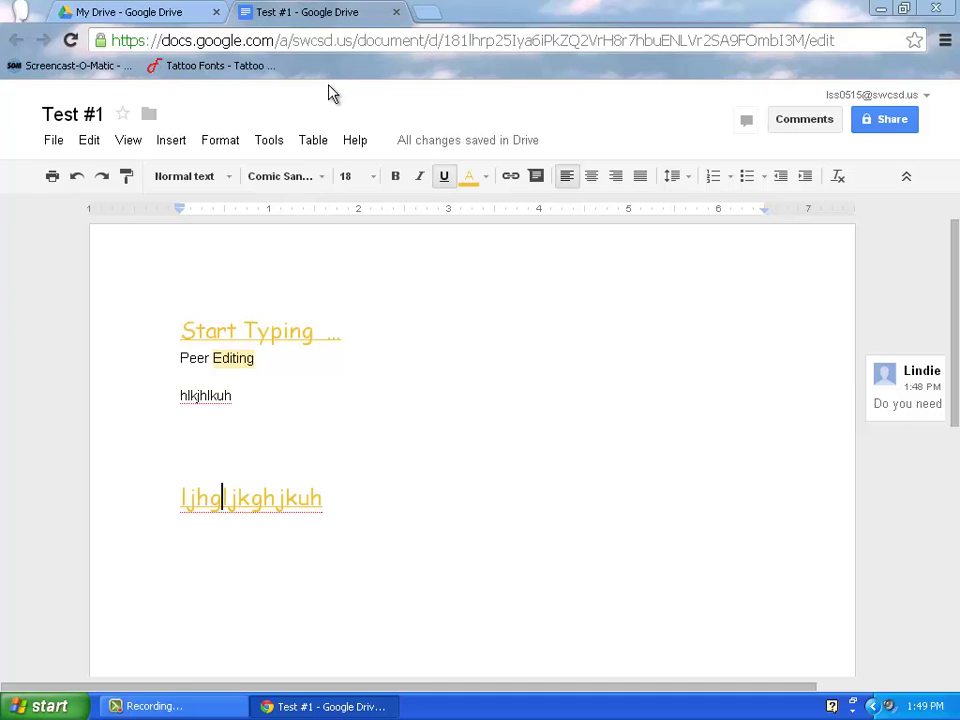
# Delete both filler lines, leaving the orange heading and 'Peer Editing'.
pyautogui.moveTo(354, 510); pyautogui.dragTo(116, 493)
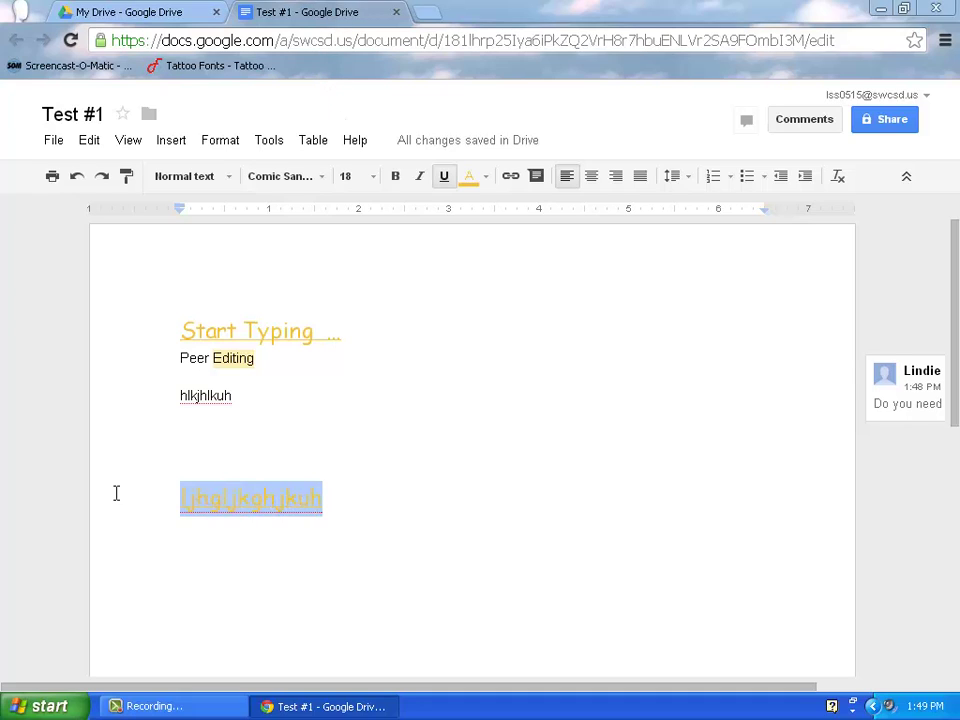
pyautogui.press('BackSpace')
pyautogui.press('BackSpace')
pyautogui.press('BackSpace')
pyautogui.press('BackSpace')
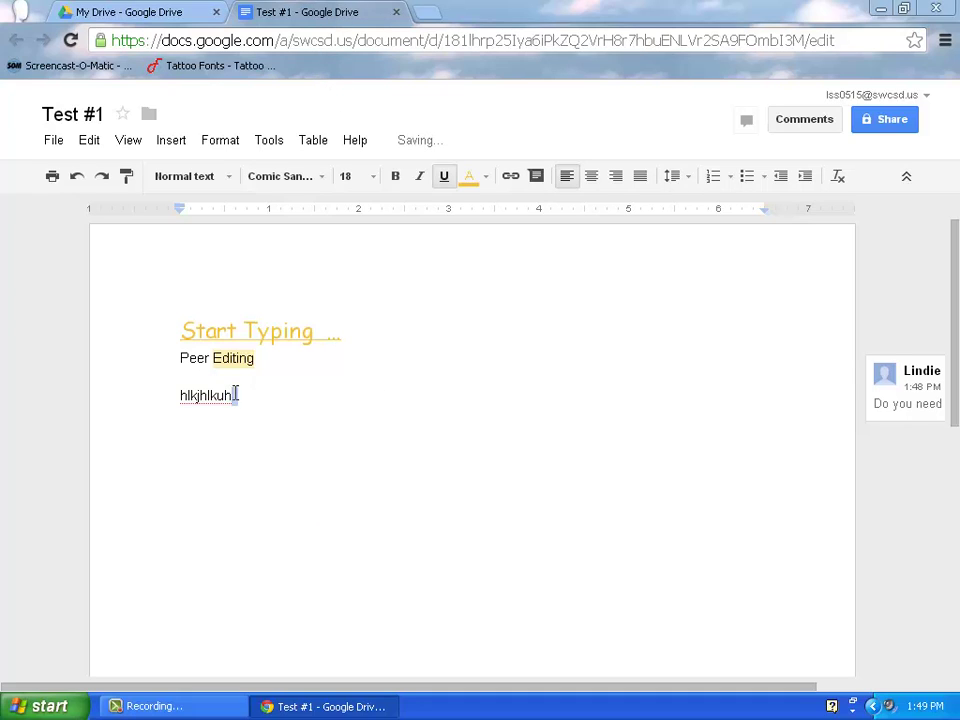
pyautogui.click(266, 428)
pyautogui.click(158, 394)
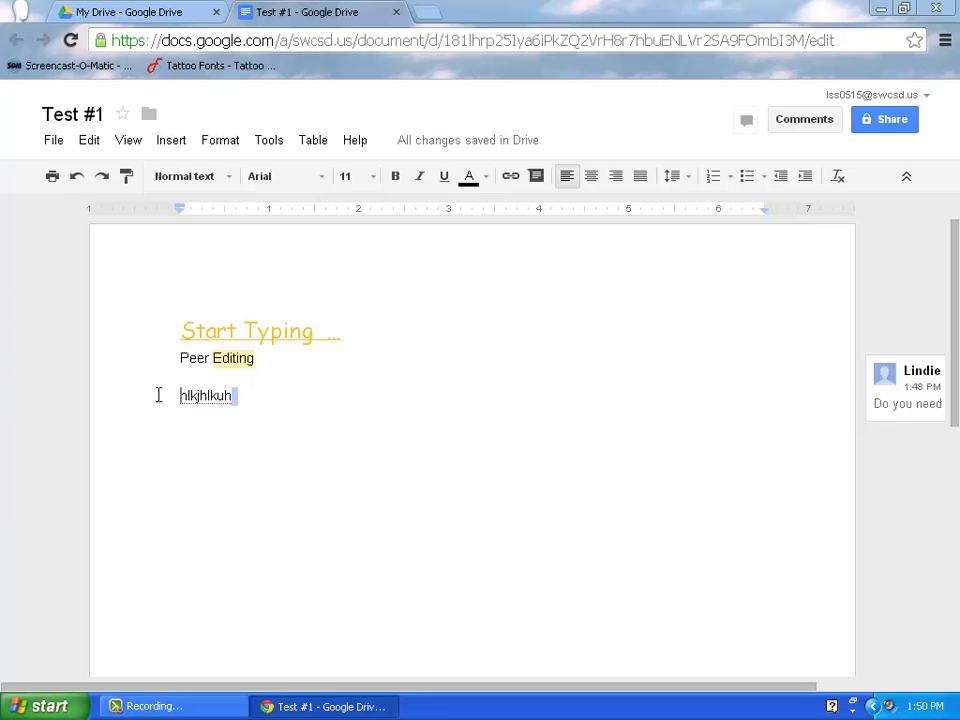
pyautogui.press('Return')
pyautogui.moveTo(232, 414); pyautogui.dragTo(173, 415)
pyautogui.press('BackSpace')
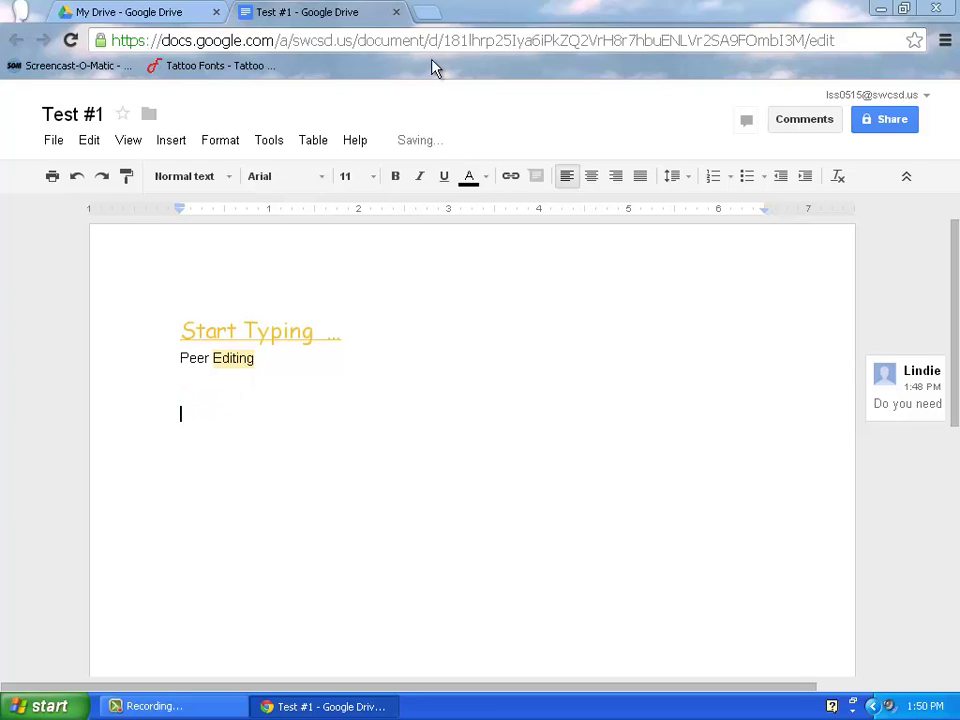
# Close the Test #1 doc, move it into the Test & Quiz folder, and view that folder.
pyautogui.click(396, 13)
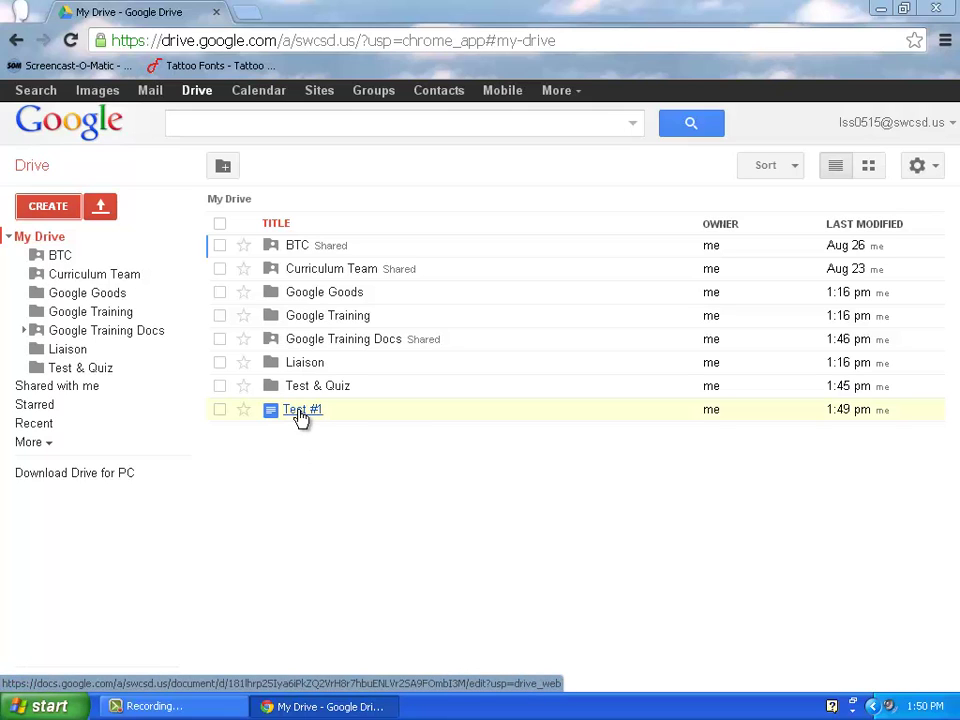
pyautogui.moveTo(298, 411); pyautogui.dragTo(296, 391)
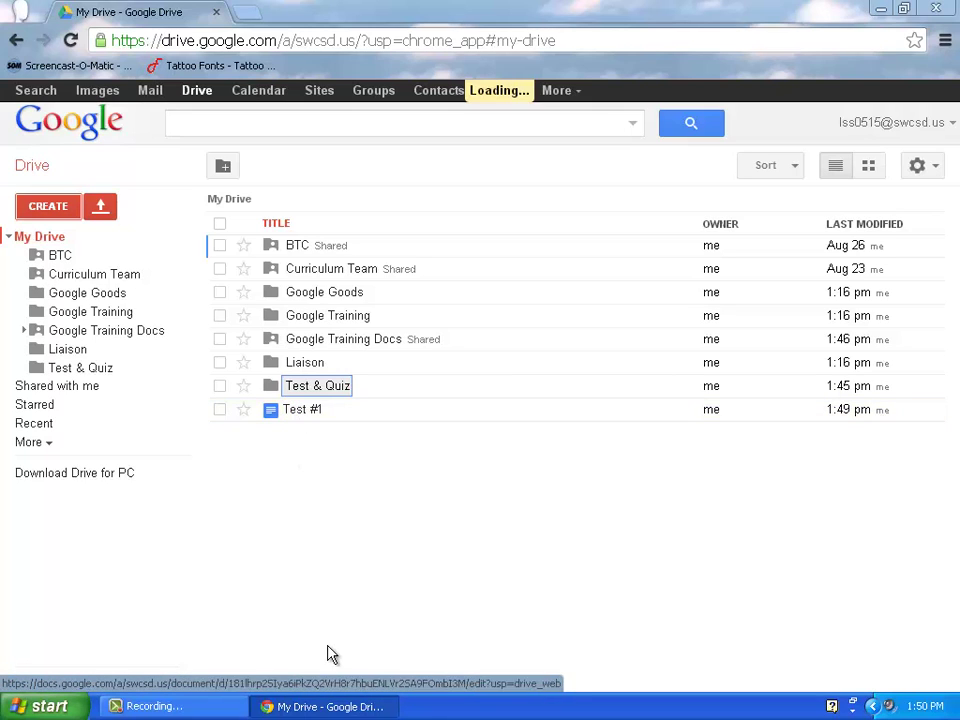
pyautogui.click(306, 395)
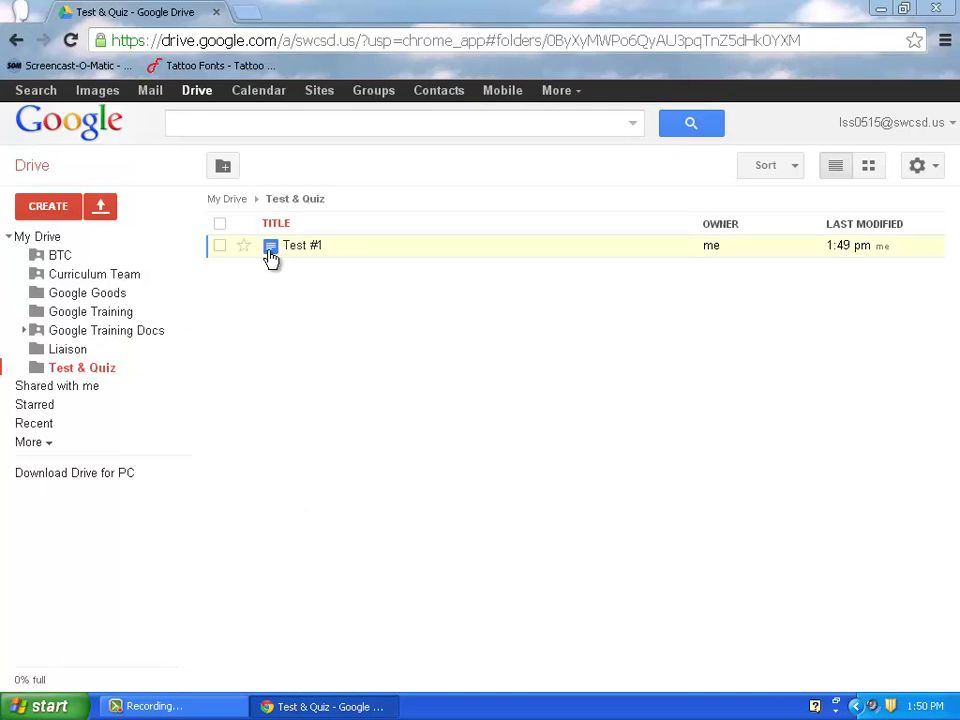
pyautogui.click(216, 249)
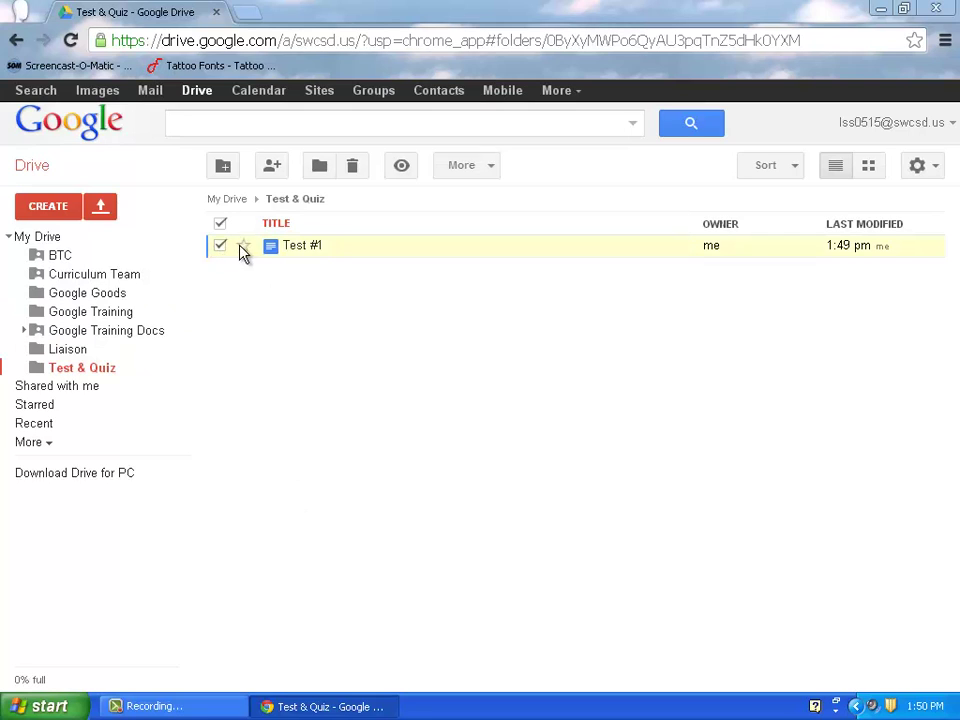
pyautogui.click(487, 170)
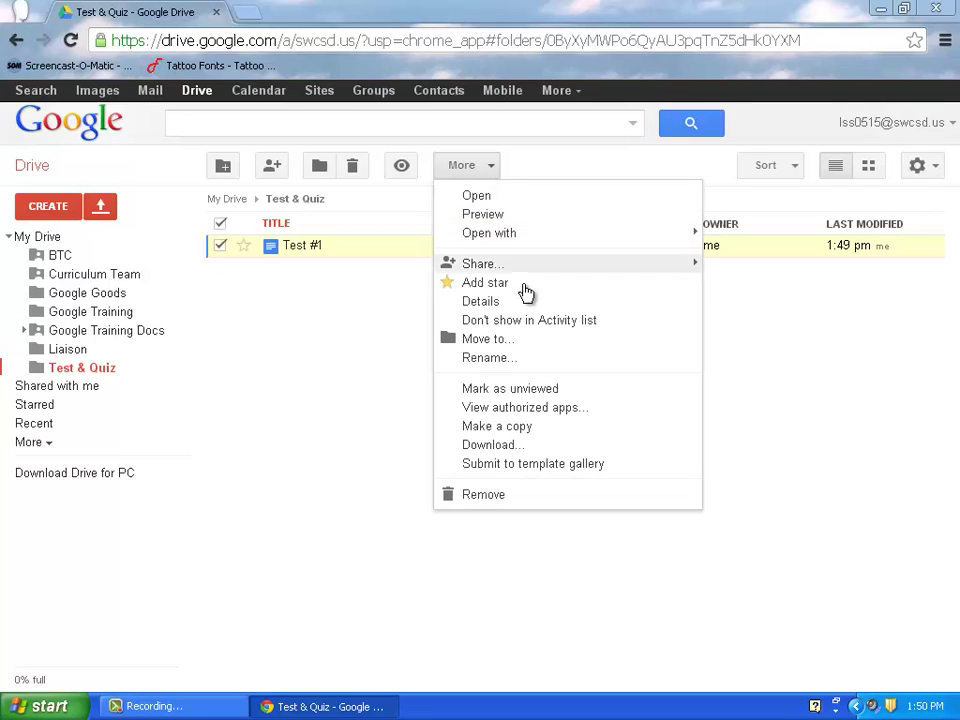
pyautogui.click(531, 345)
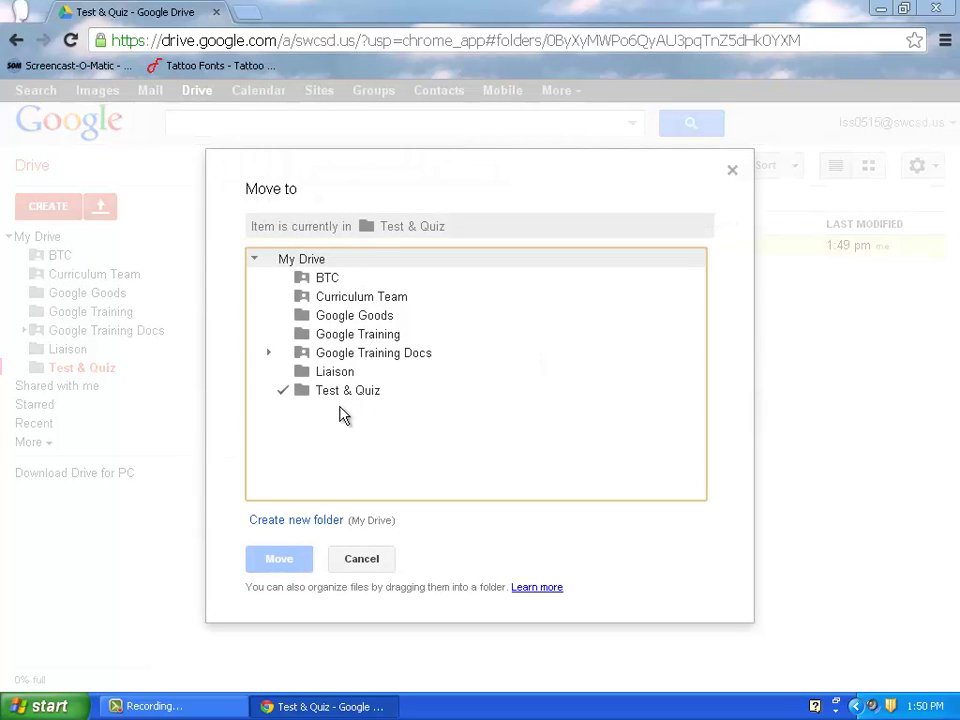
pyautogui.click(362, 565)
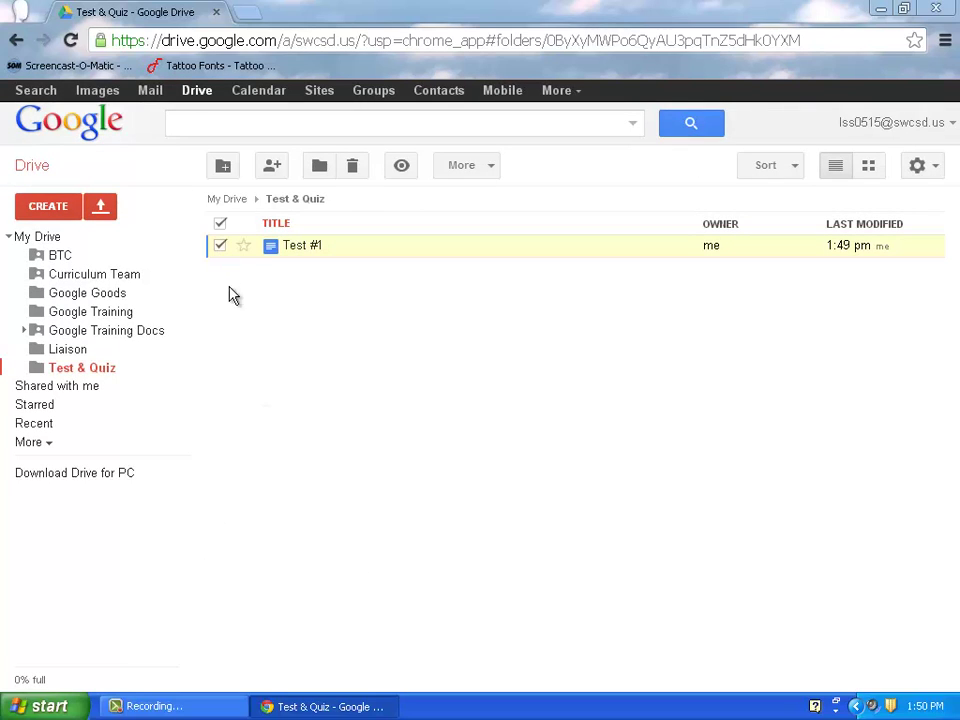
pyautogui.click(493, 169)
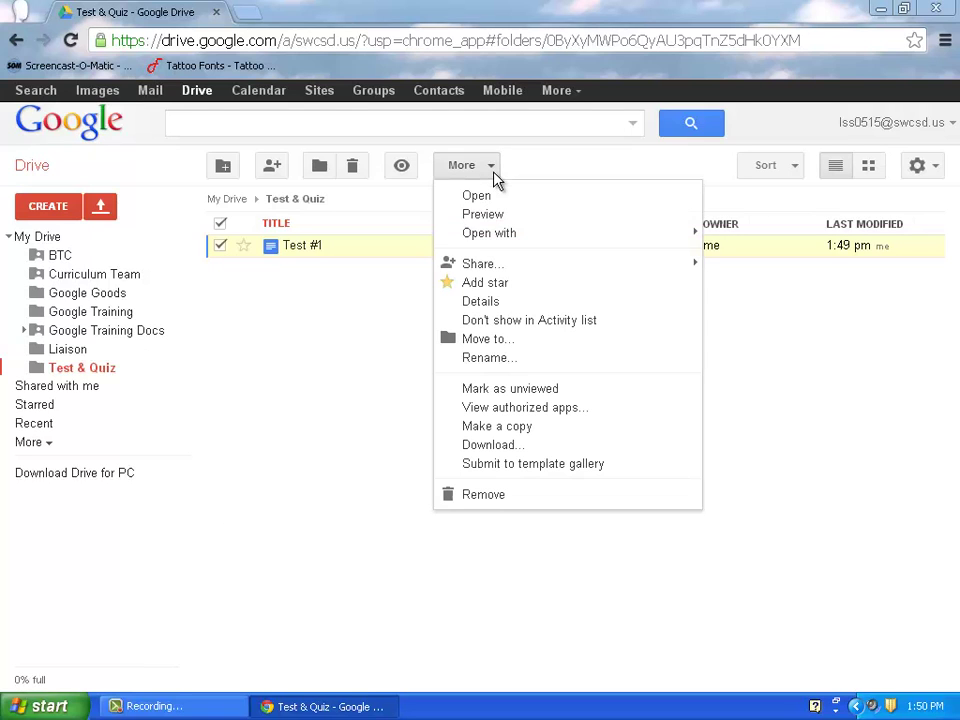
pyautogui.click(494, 340)
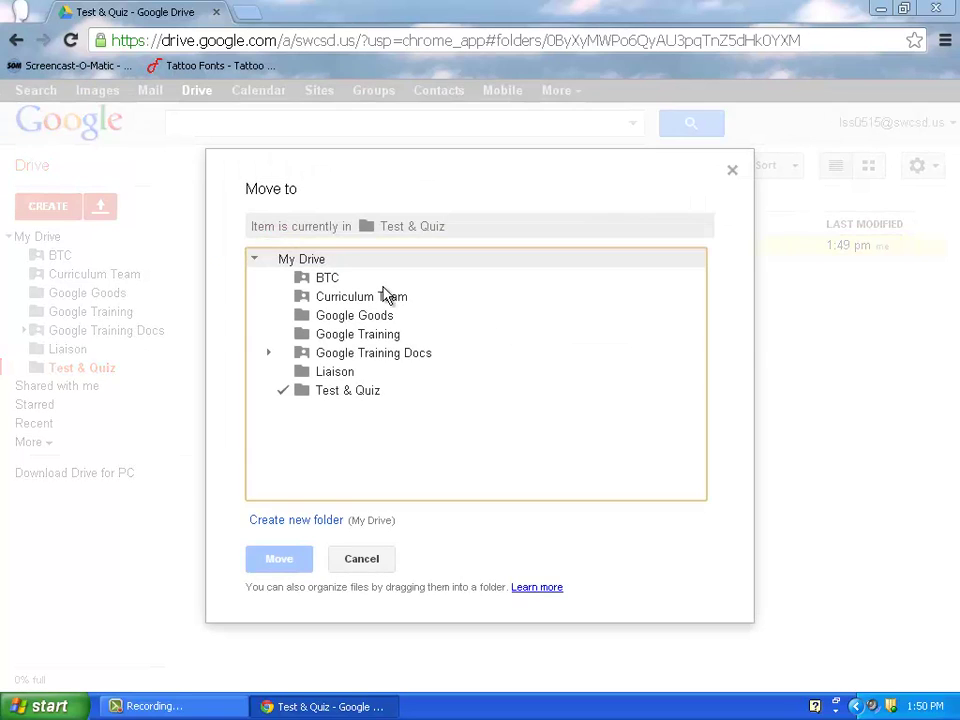
pyautogui.click(366, 566)
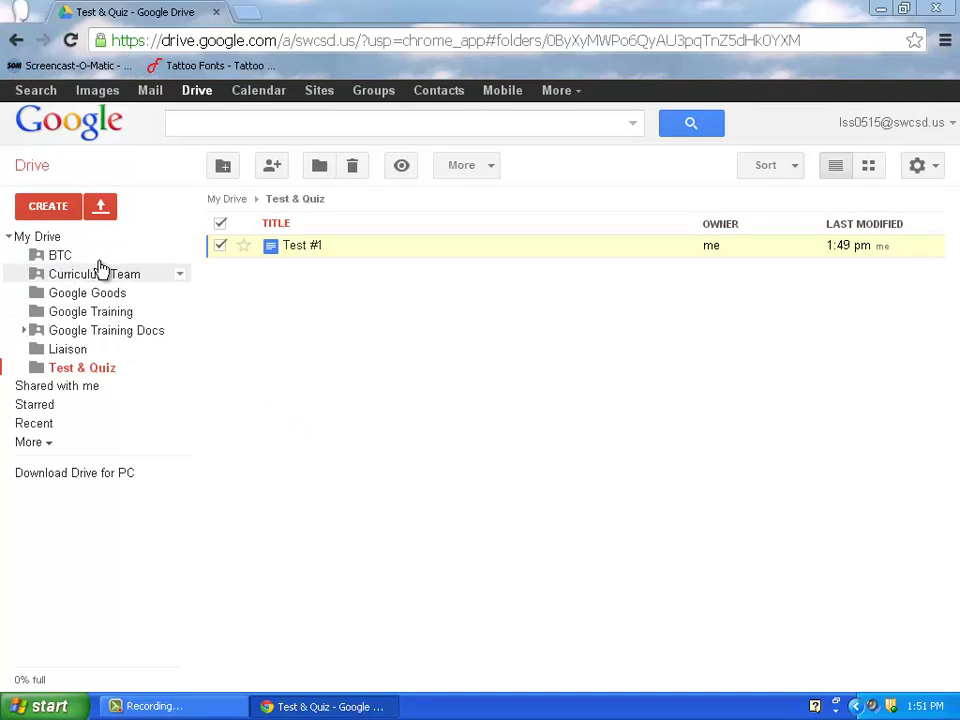
pyautogui.click(61, 212)
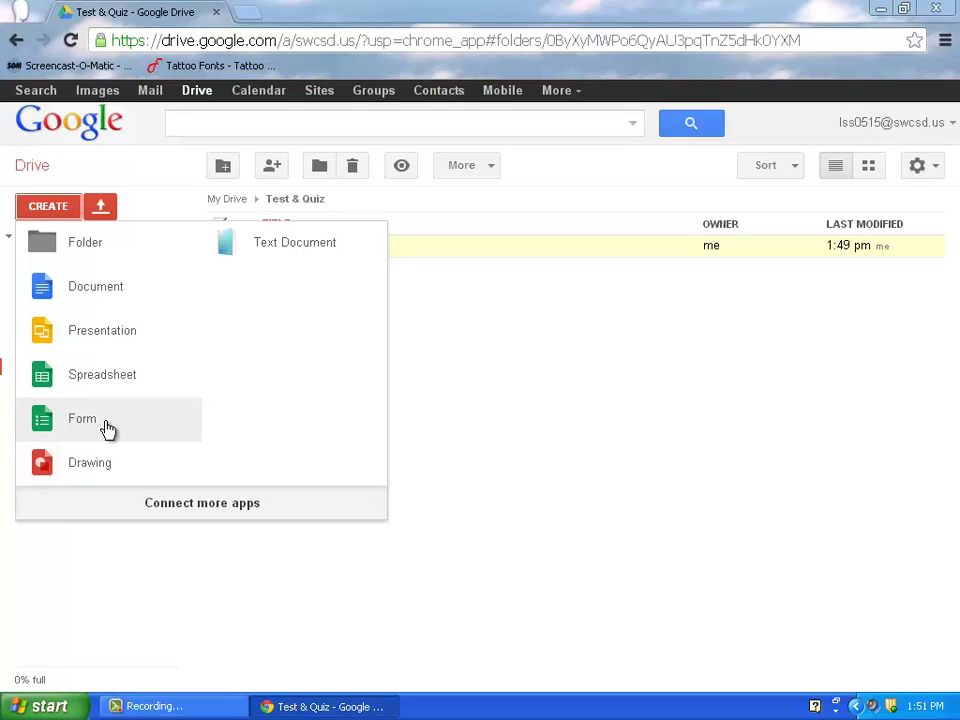
pyautogui.click(518, 429)
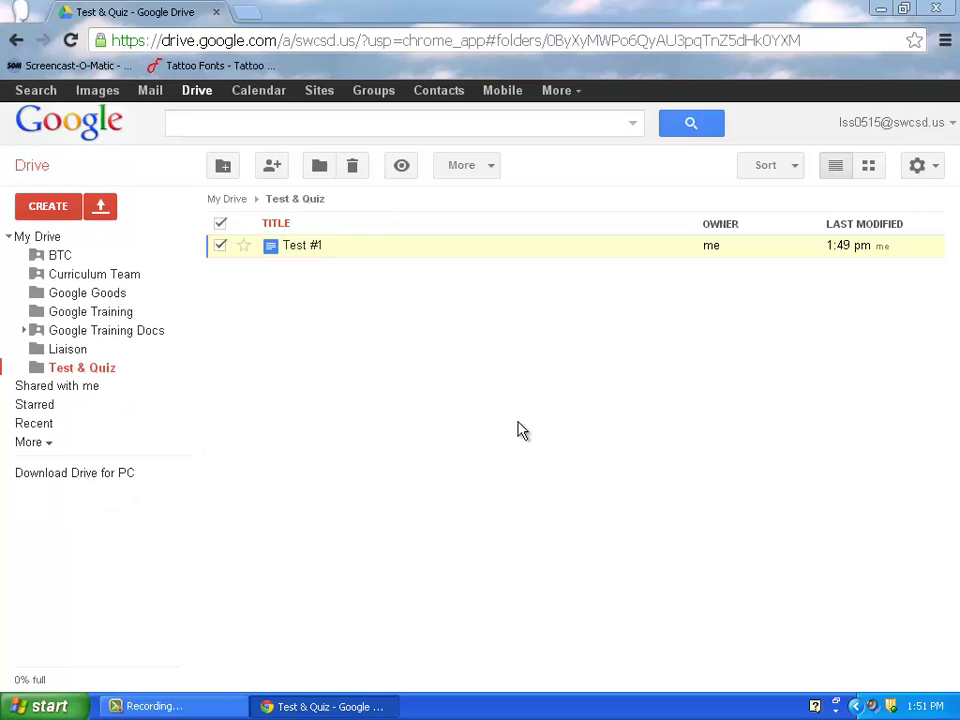